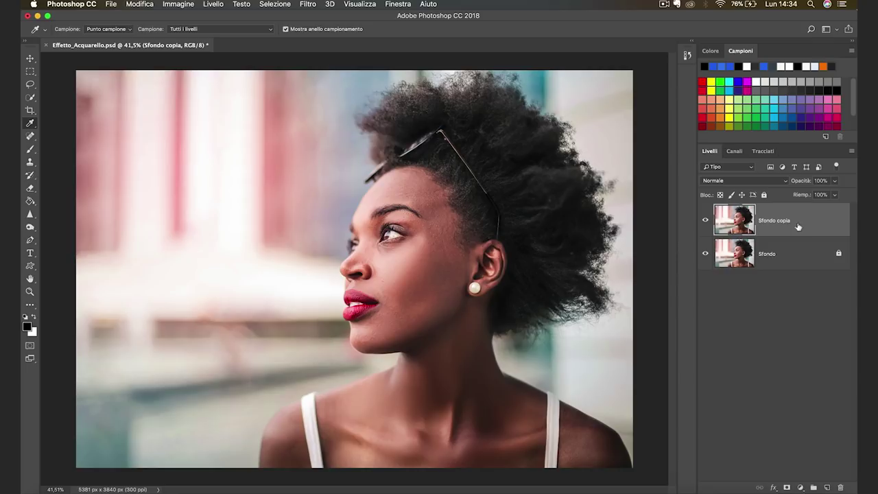
Step: Bring up the layer options menu on the duplicated Sfondo copia layer
right_click(823, 227)
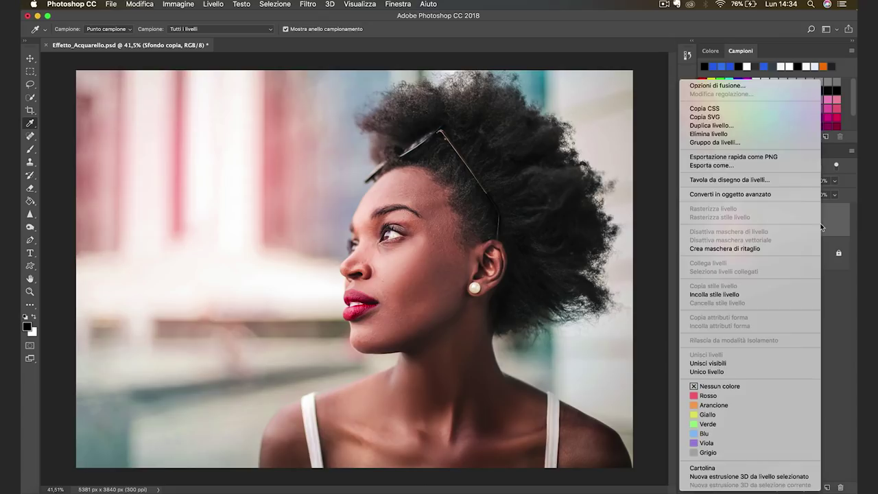
Step: Convert Sfondo copia to a smart object and apply Effetto acquerello: detail 12, shadow 2, texture 1
click(790, 193)
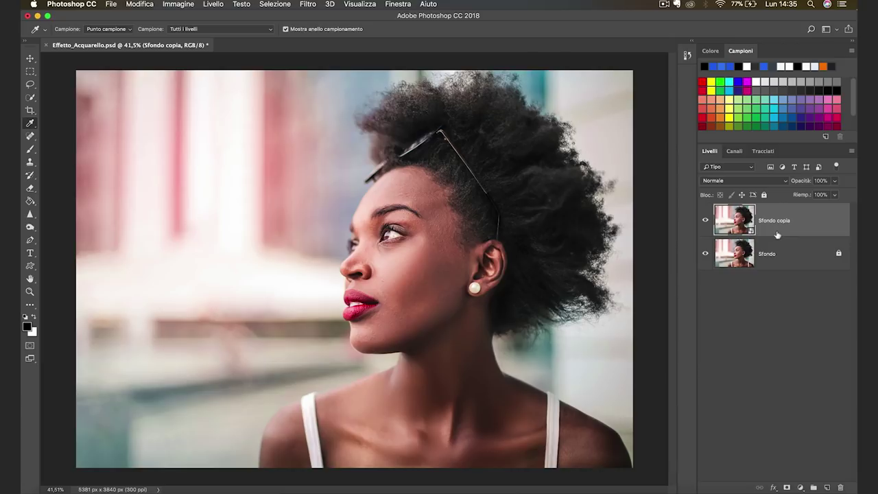
click(317, 3)
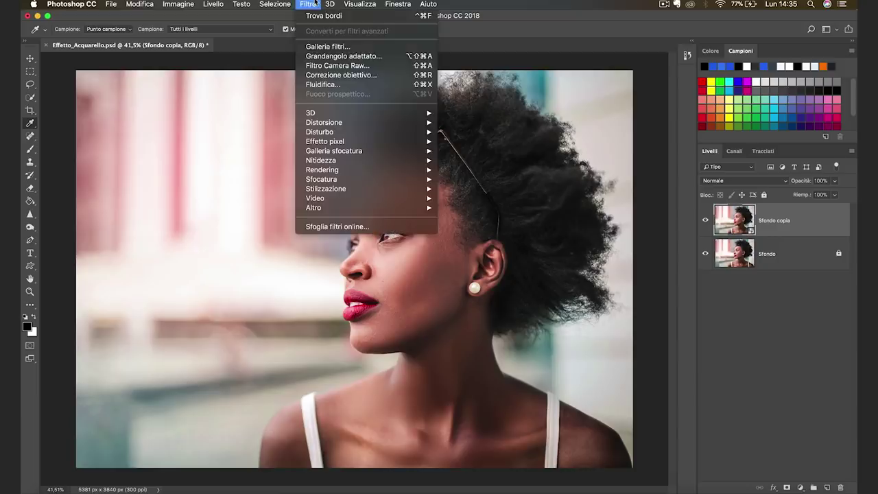
click(338, 48)
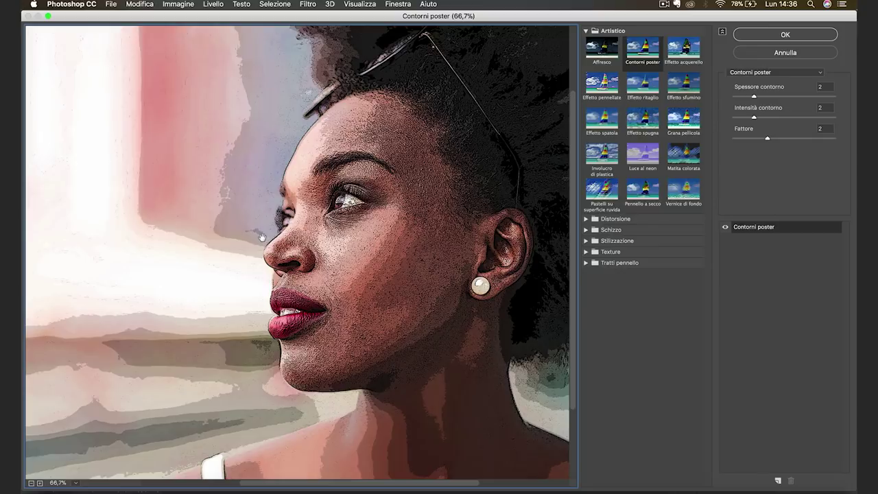
click(586, 31)
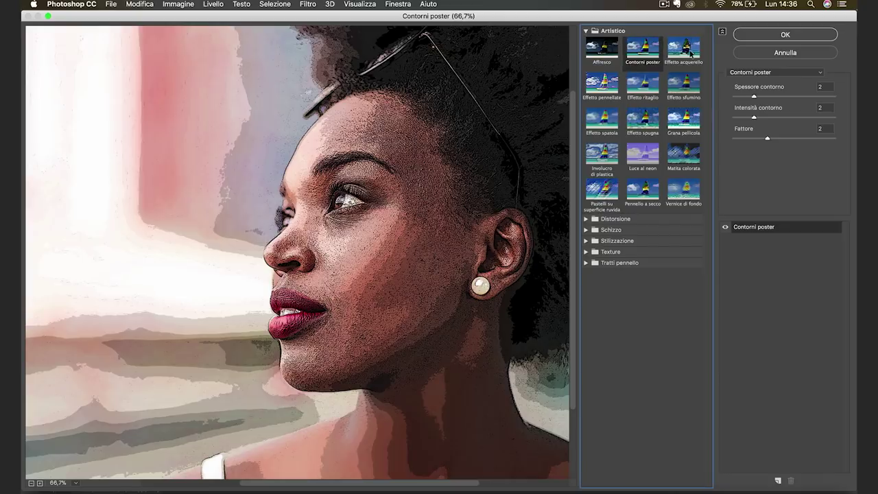
click(689, 54)
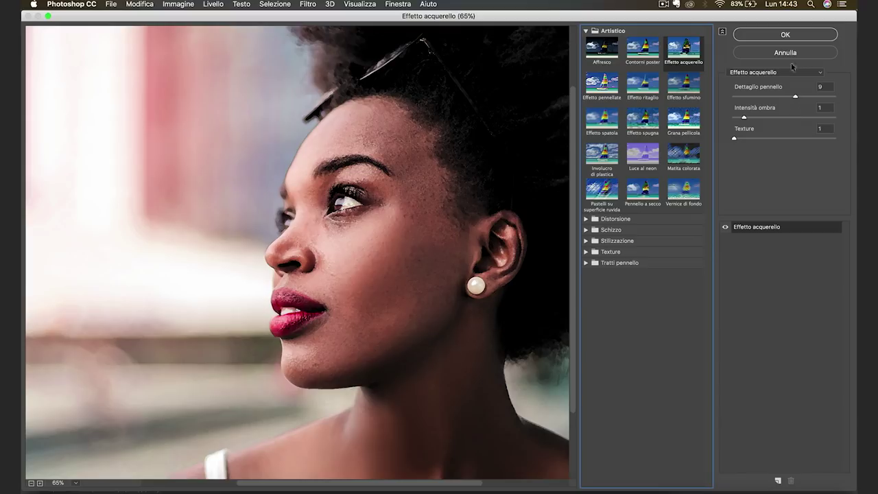
drag(795, 96, 820, 97)
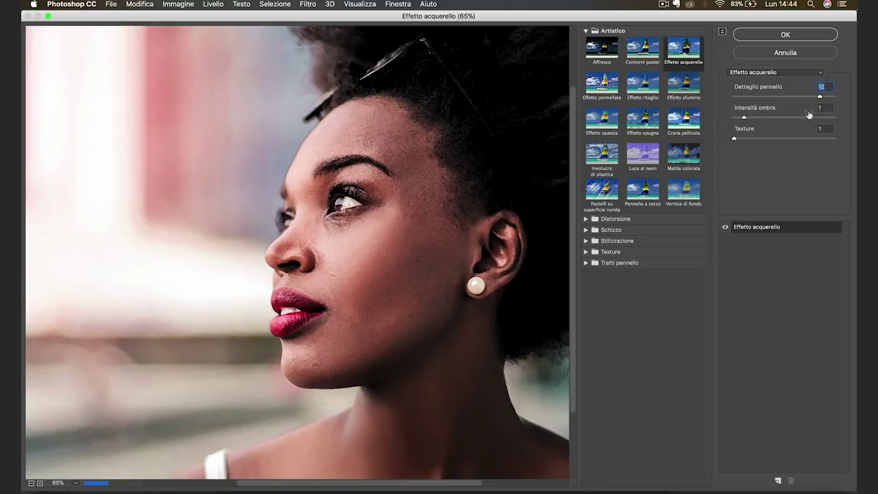
click(745, 119)
drag(746, 119, 753, 120)
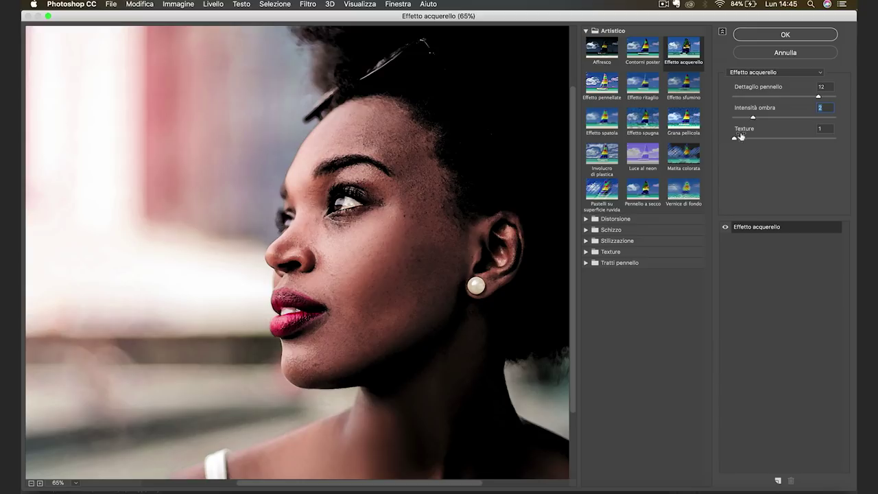
drag(733, 139, 771, 145)
key(Down)
click(802, 40)
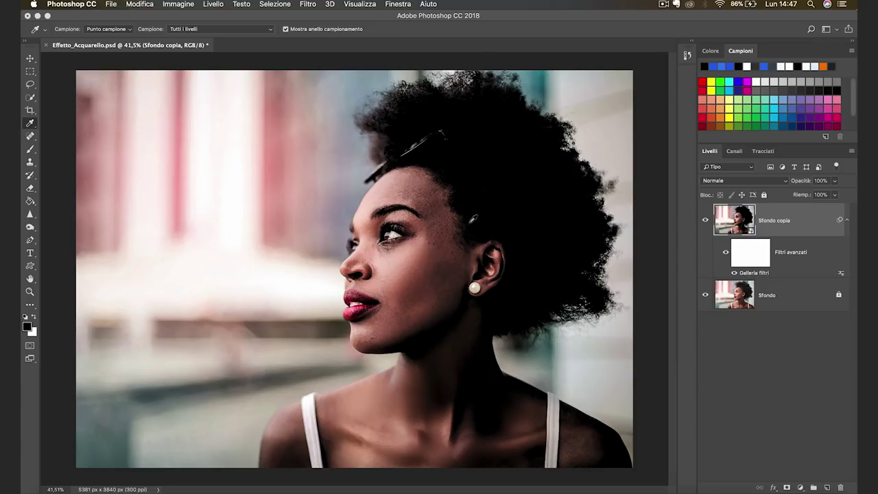
Step: Add an Effetto ritaglio gallery filter with 8 levels, edge simplicity 0 and edge fidelity 2
click(314, 4)
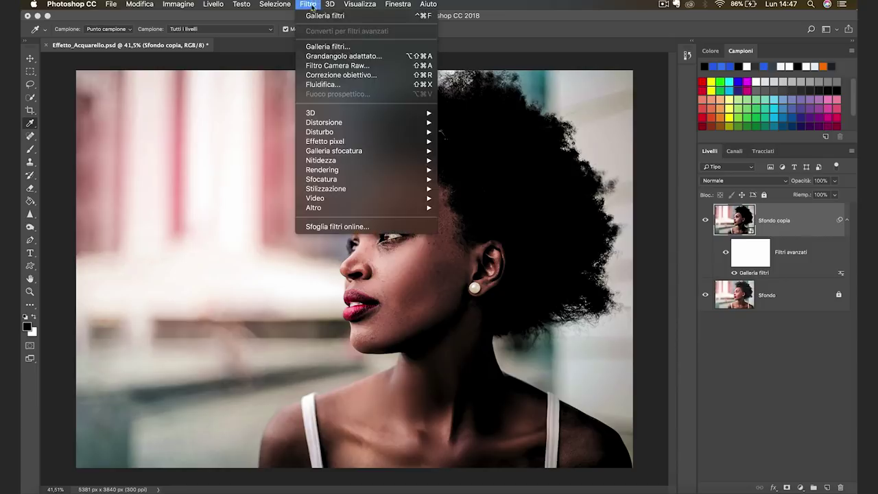
click(335, 47)
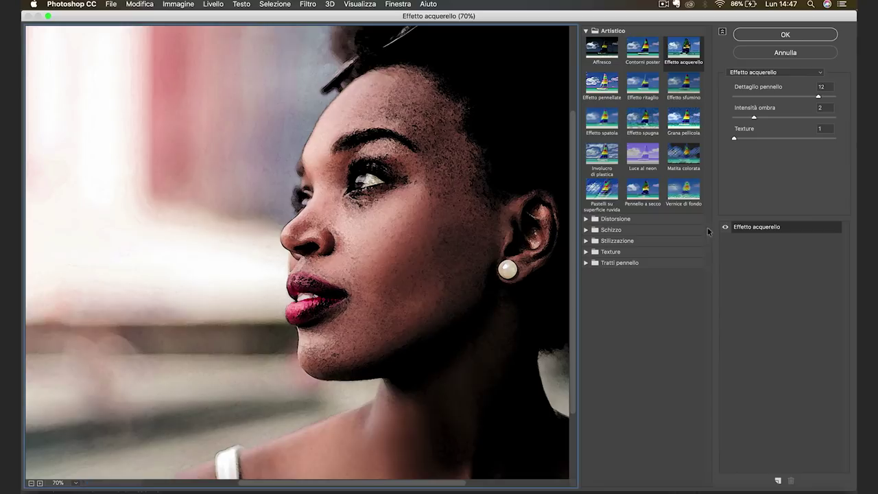
click(643, 87)
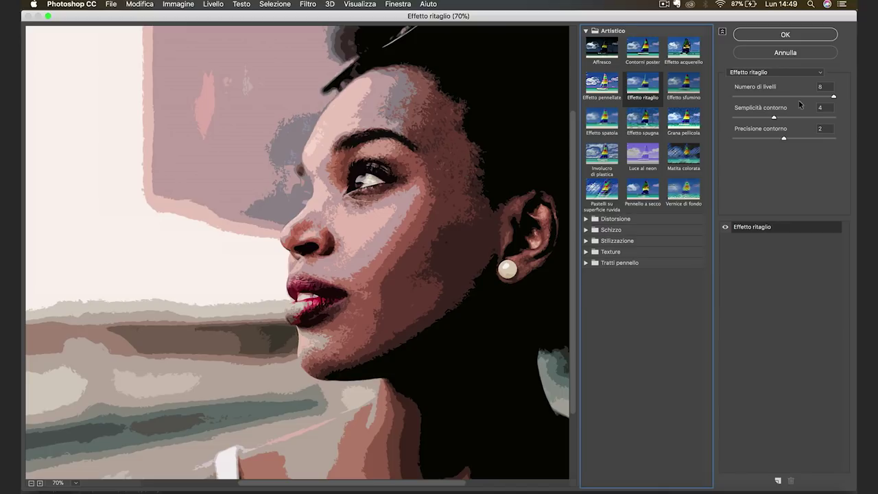
click(757, 97)
drag(756, 96, 834, 96)
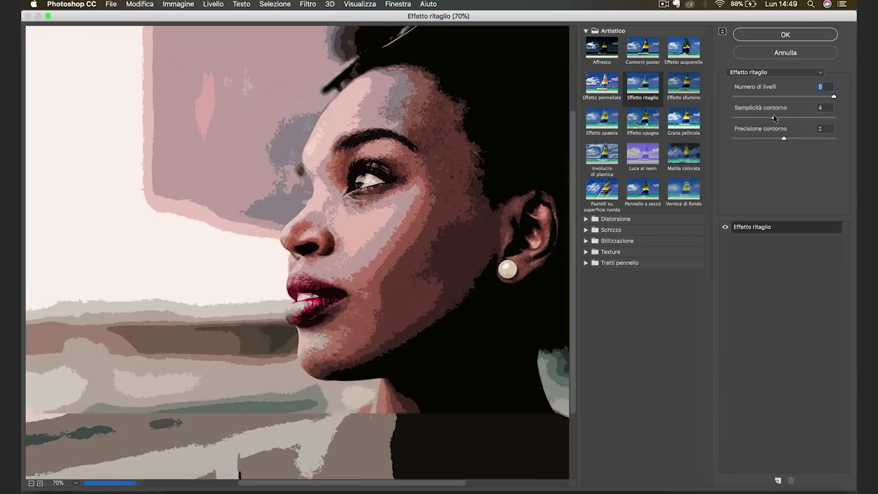
mouse_move(774, 117)
mouse_down()
mouse_move(734, 118)
mouse_move(762, 145)
mouse_up()
click(765, 139)
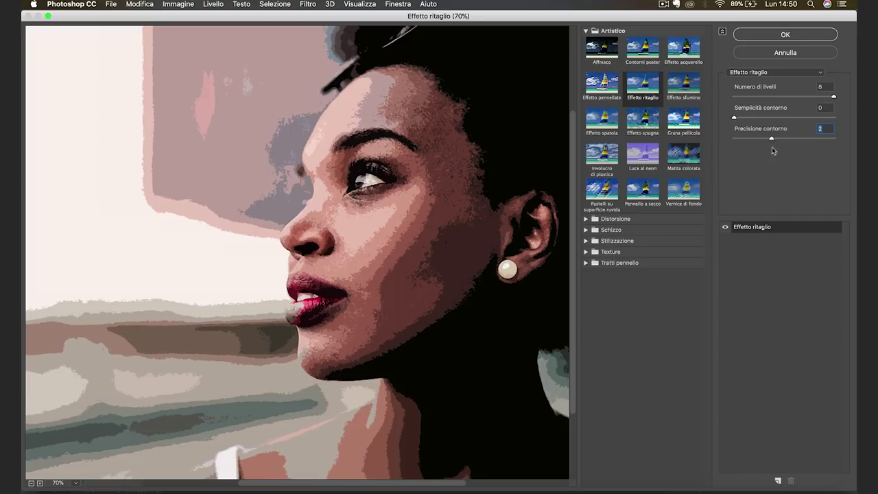
click(793, 35)
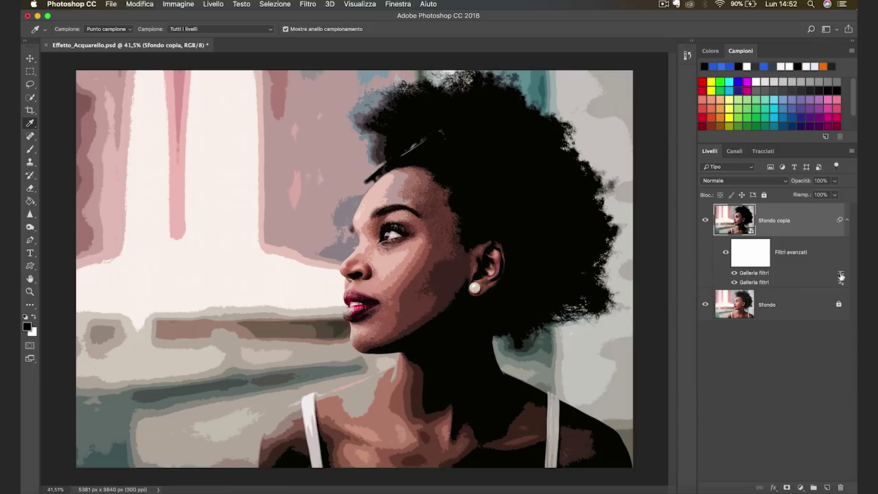
Step: Set the Effetto ritaglio smart filter's blending mode to Luce puntiforme
double_click(841, 274)
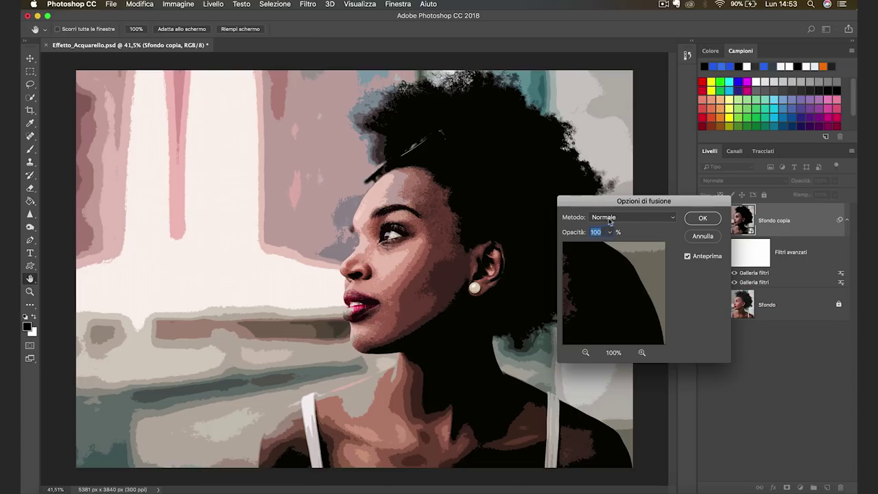
click(622, 216)
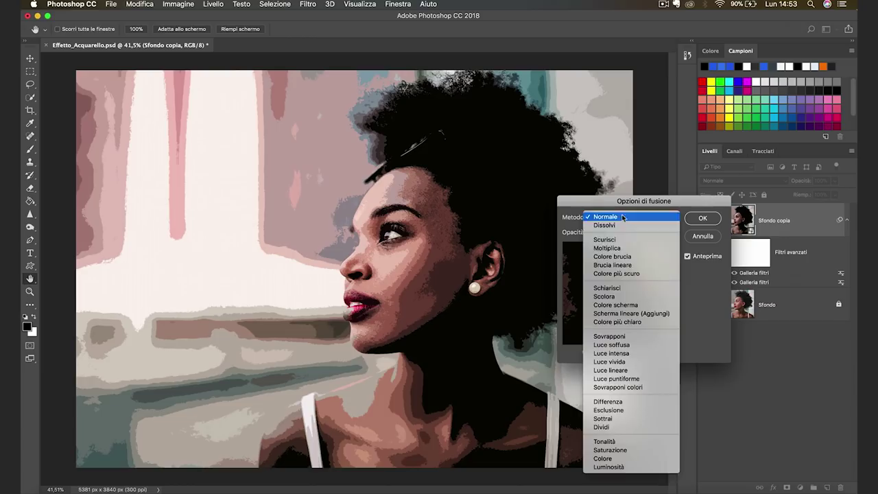
click(638, 383)
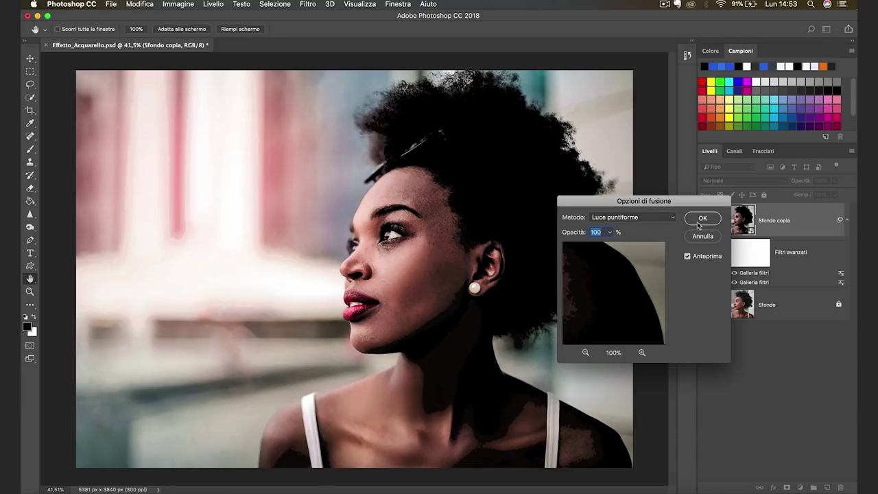
click(700, 219)
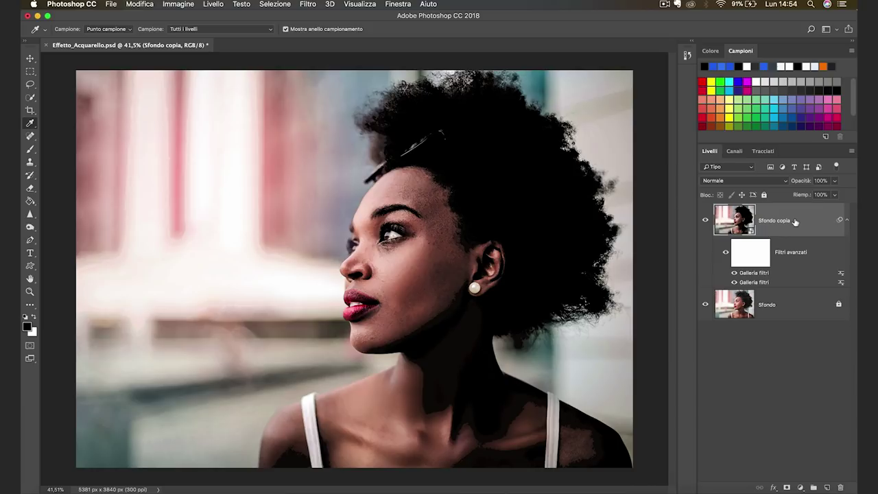
click(304, 4)
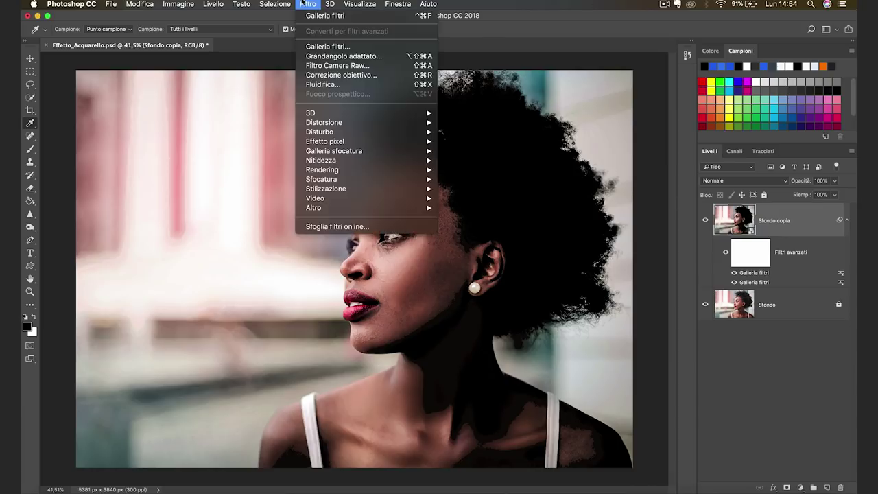
mouse_move(322, 179)
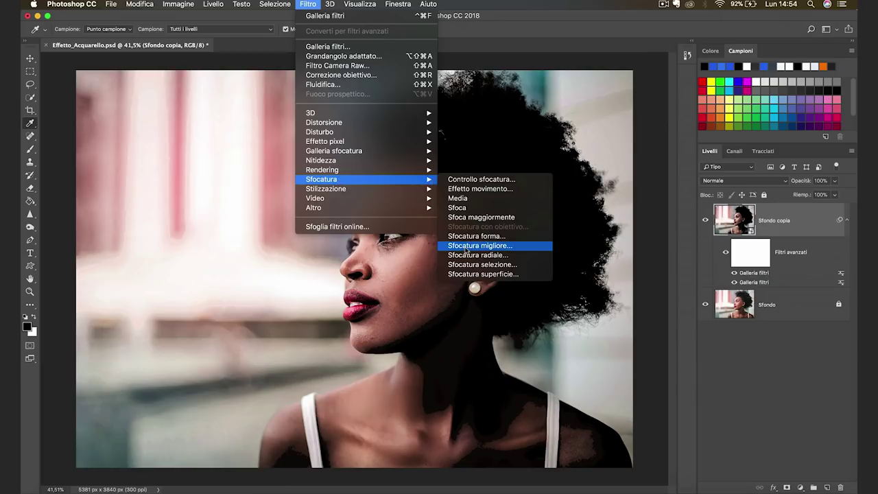
Step: Apply Sfocatura migliore with radius 5,0 and threshold 100,0
click(466, 249)
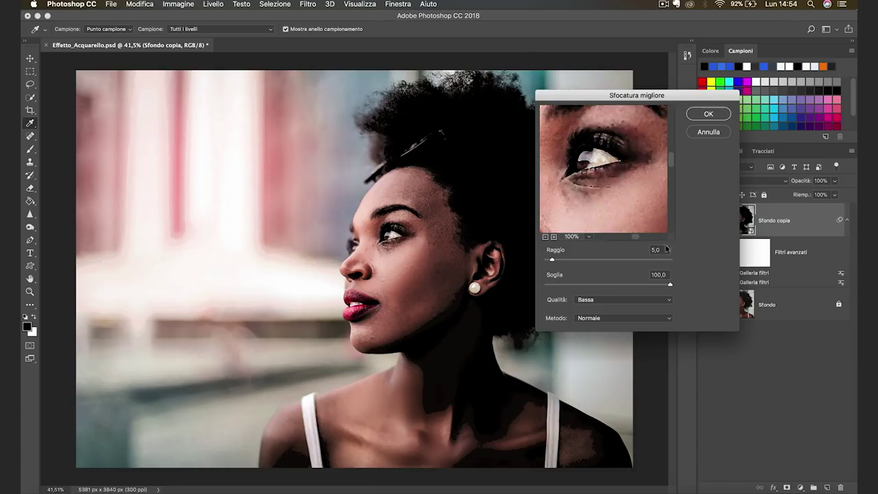
click(655, 275)
click(660, 249)
click(708, 119)
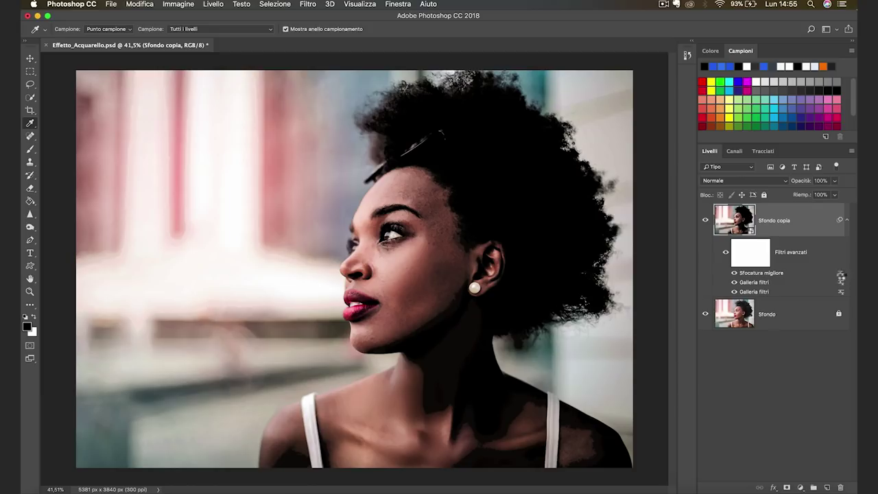
Step: Set the Sfocatura migliore filter's blending to Scolora mode at 50% opacity
double_click(841, 274)
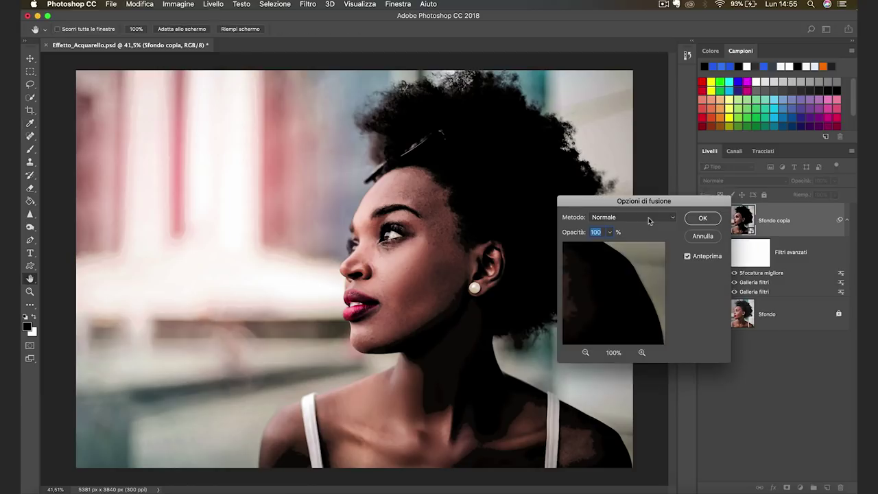
click(649, 220)
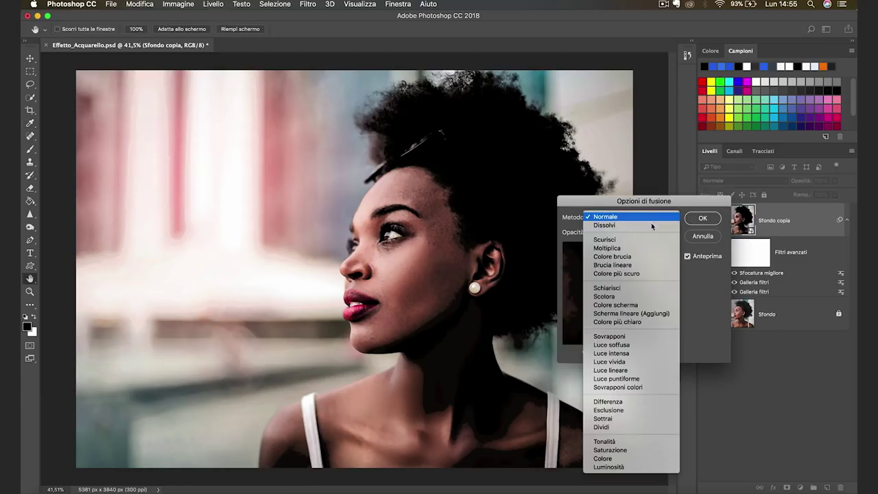
click(643, 296)
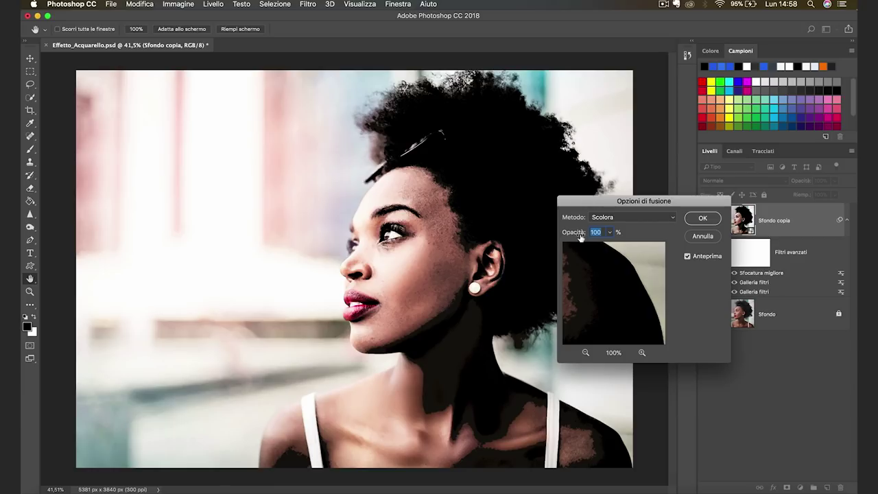
drag(580, 235, 561, 236)
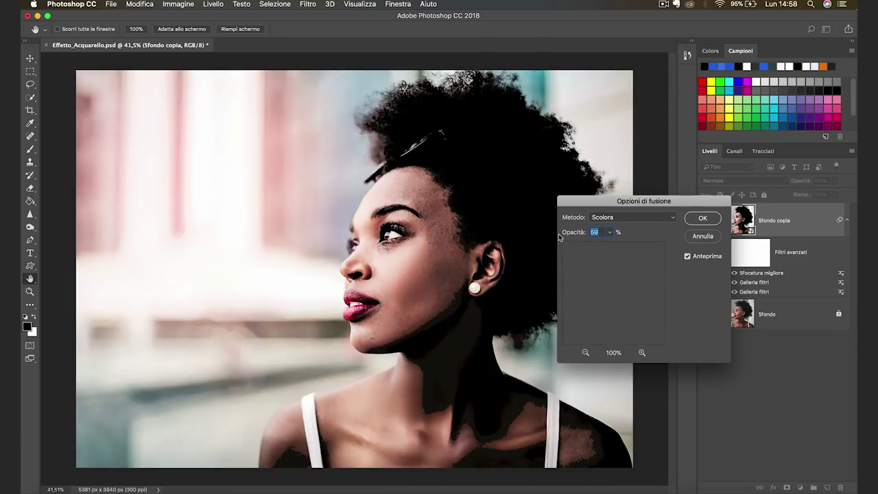
drag(560, 237, 554, 238)
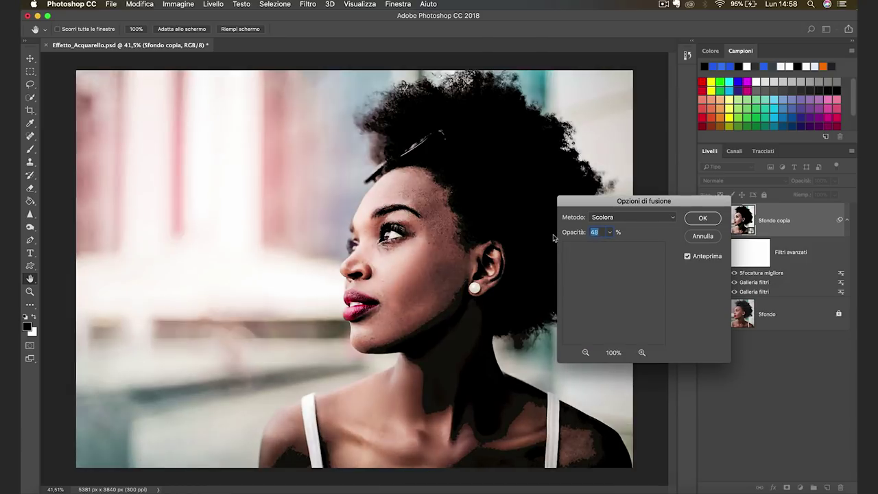
click(702, 218)
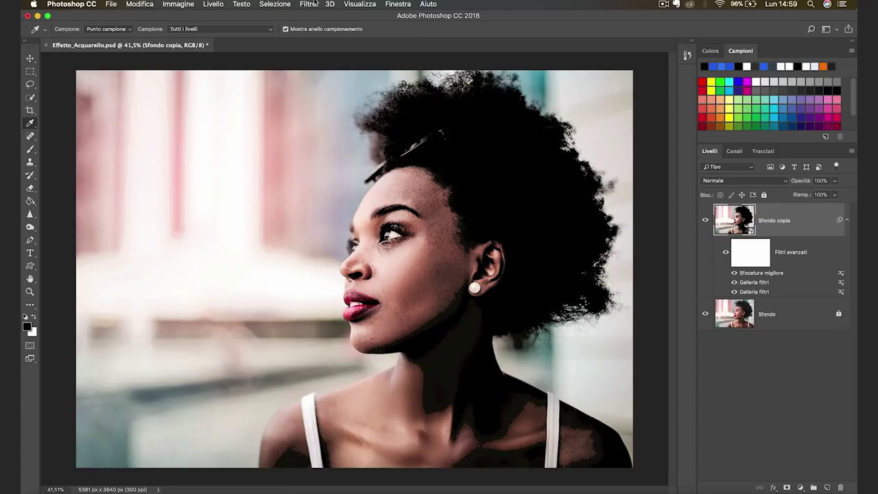
Step: Apply the Trova bordi edge filter and bring up its blending options
click(308, 4)
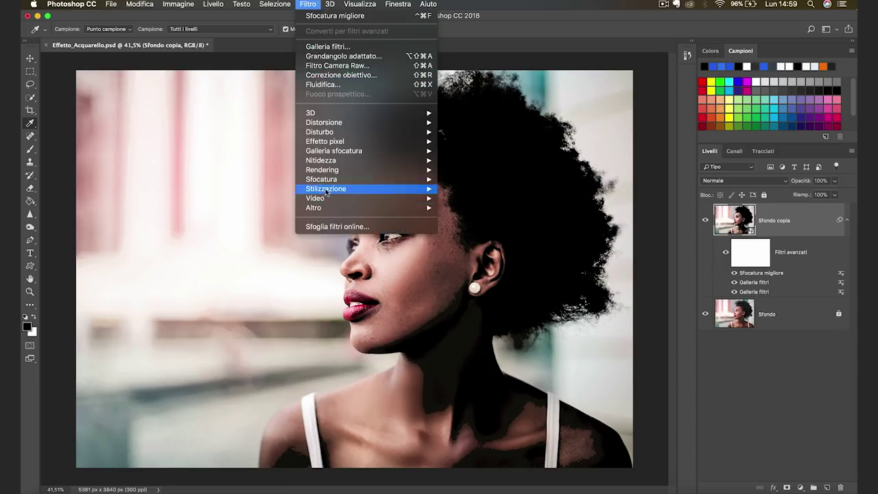
mouse_move(326, 188)
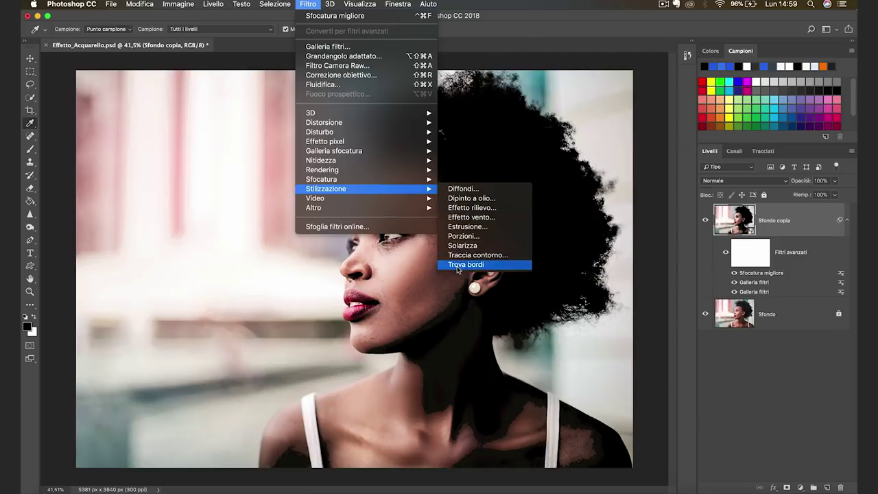
click(457, 268)
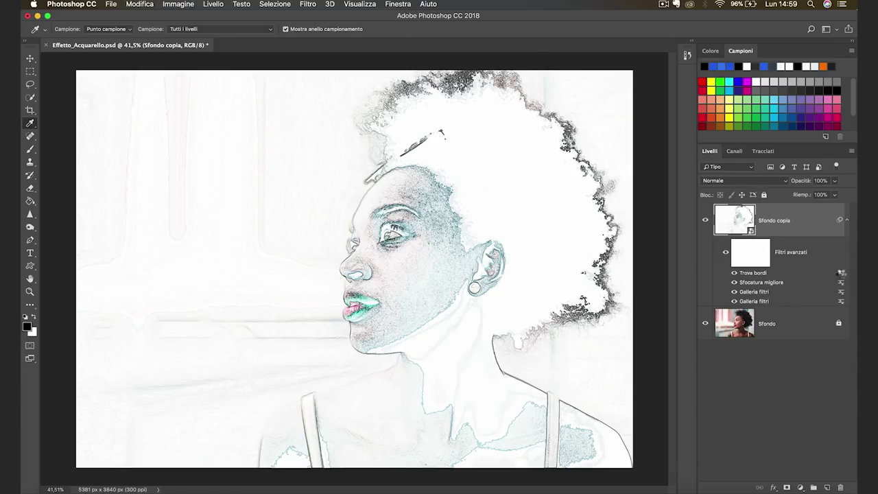
click(840, 272)
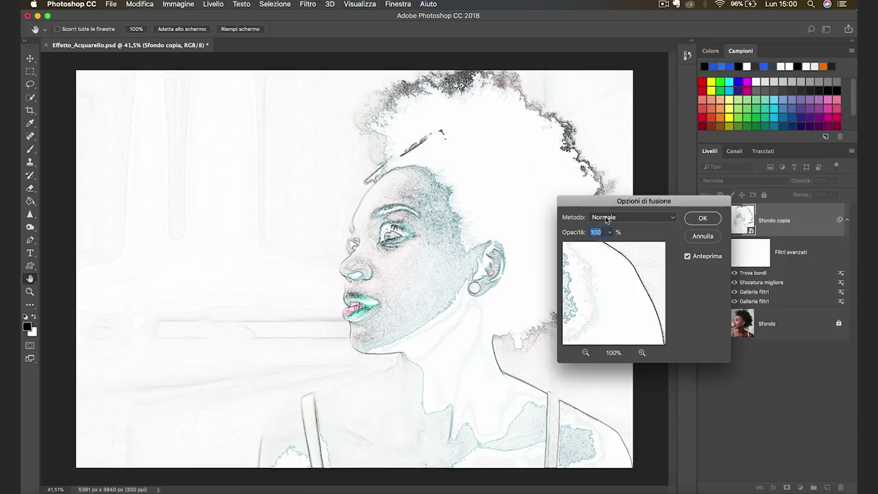
Step: Change the Trova bordi filter's blend mode to Moltiplica
click(606, 219)
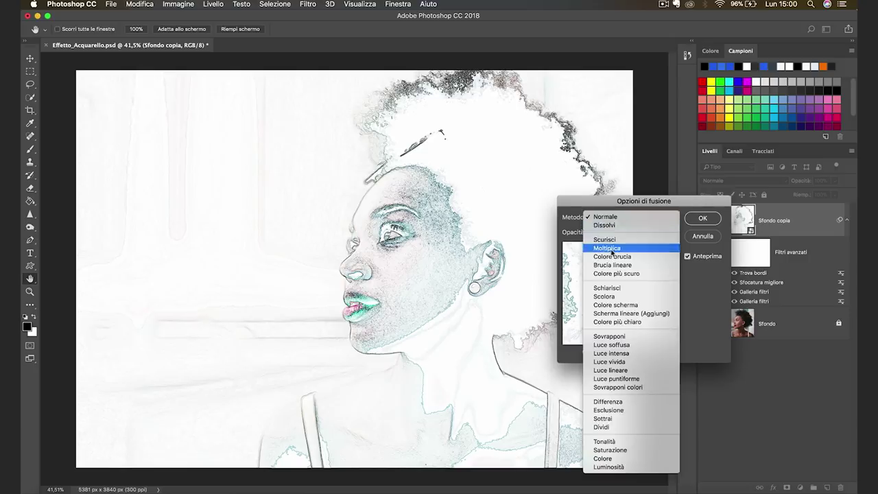
click(607, 248)
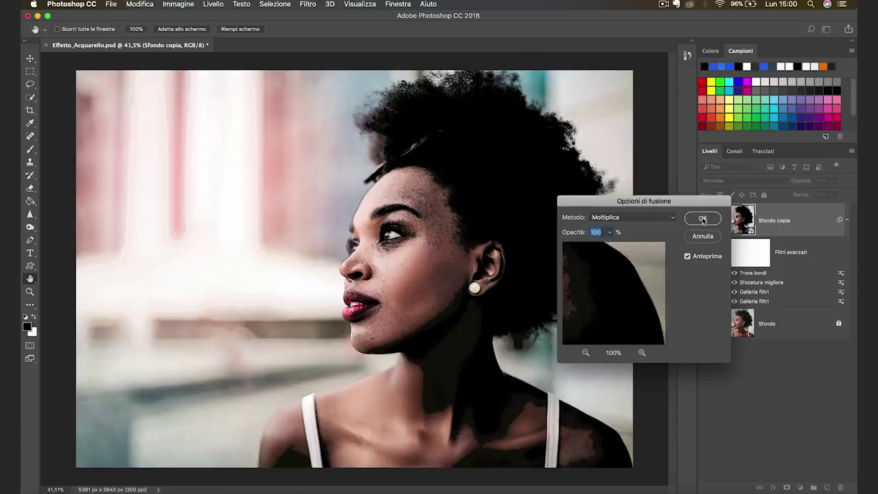
click(702, 218)
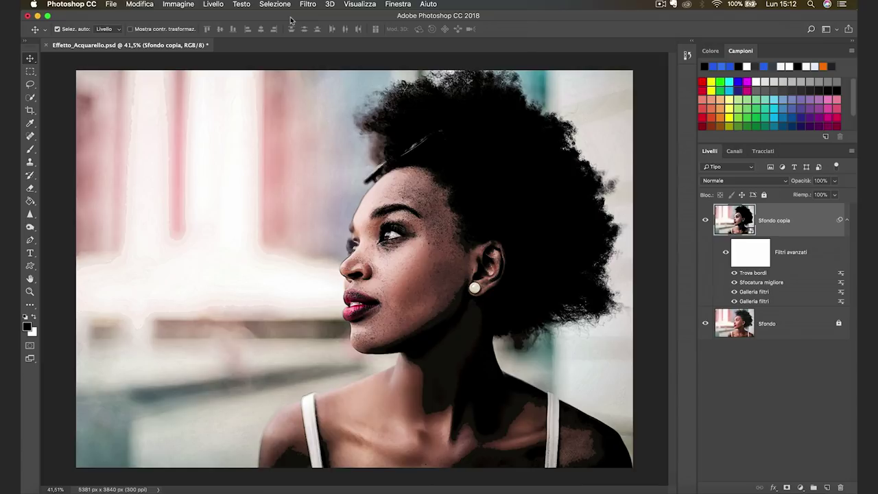
click(51, 490)
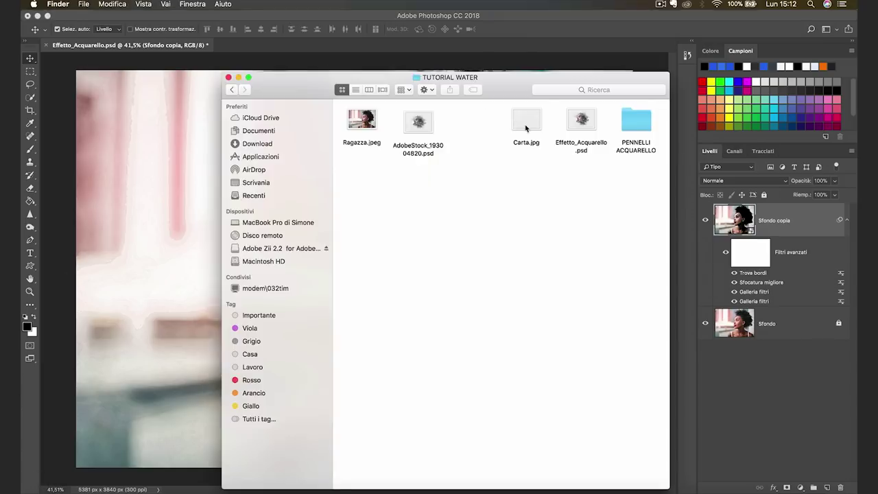
Step: Place Carta.jpg from the TUTORIAL WATER folder onto the portrait canvas
drag(526, 129, 501, 140)
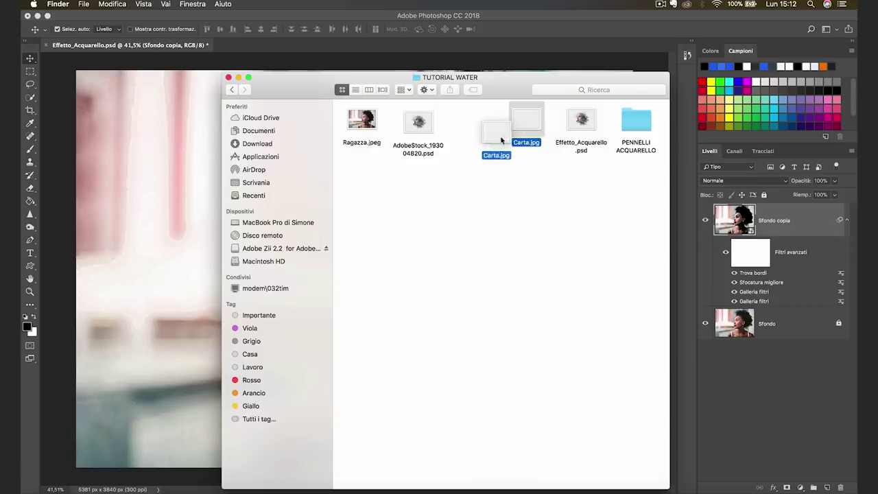
mouse_move(501, 140)
mouse_down()
mouse_move(529, 141)
mouse_move(181, 204)
mouse_up()
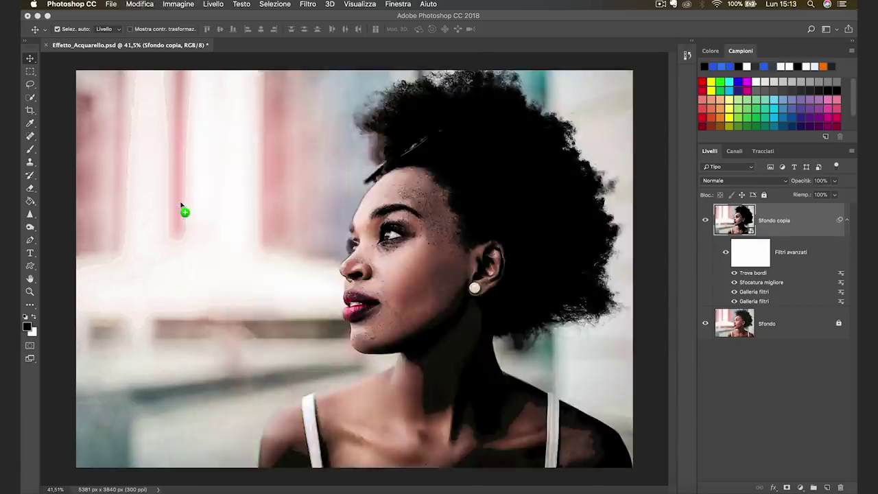
key(Return)
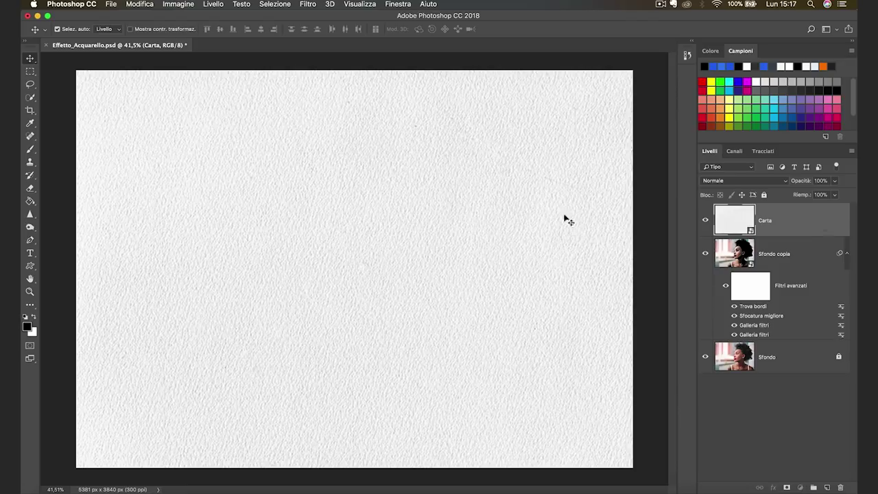
Step: Move the Carta layer beneath Sfondo copia, then select Sfondo copia
drag(807, 221, 759, 322)
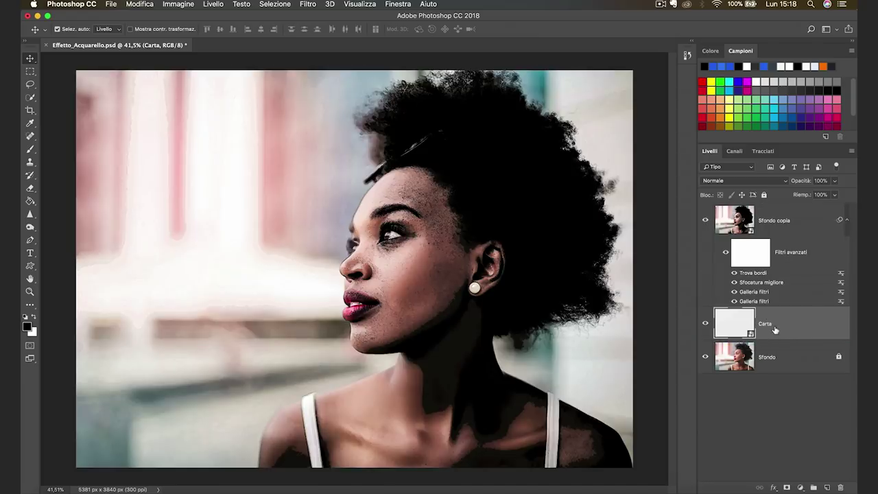
click(802, 224)
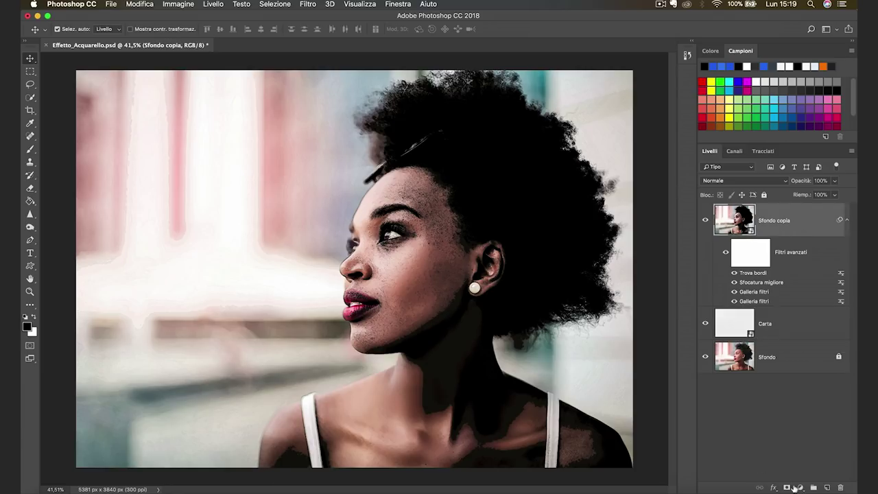
Step: Add a layer mask to Sfondo copia and invert it to black so only the Carta paper shows
click(786, 487)
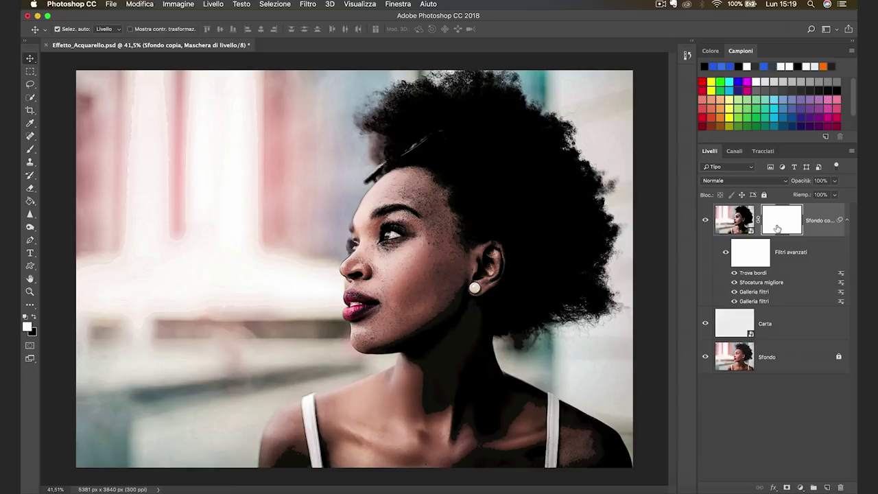
key(super)
key(super+i)
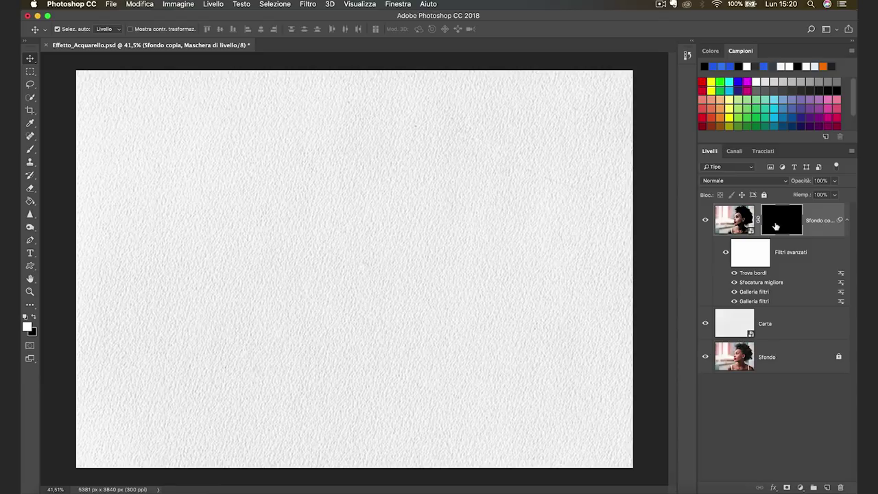
Step: Switch to the Brush tool and start a brush import from the preset menu, then cancel it
click(29, 153)
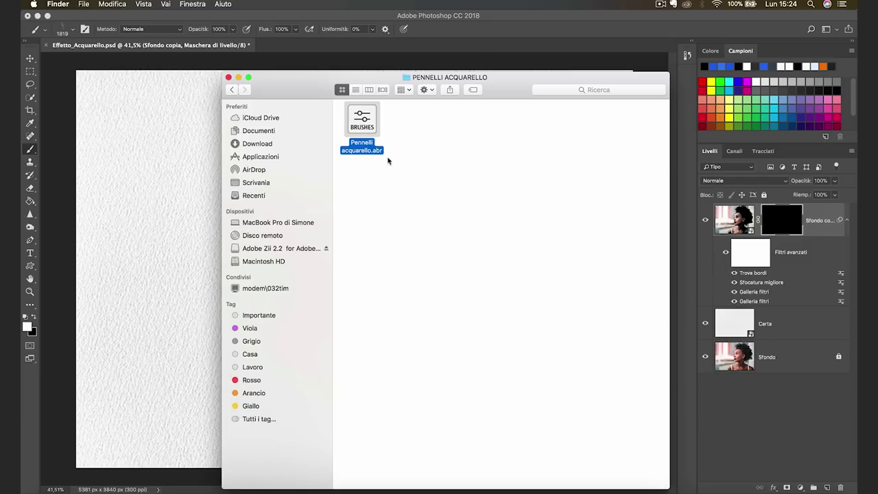
click(69, 30)
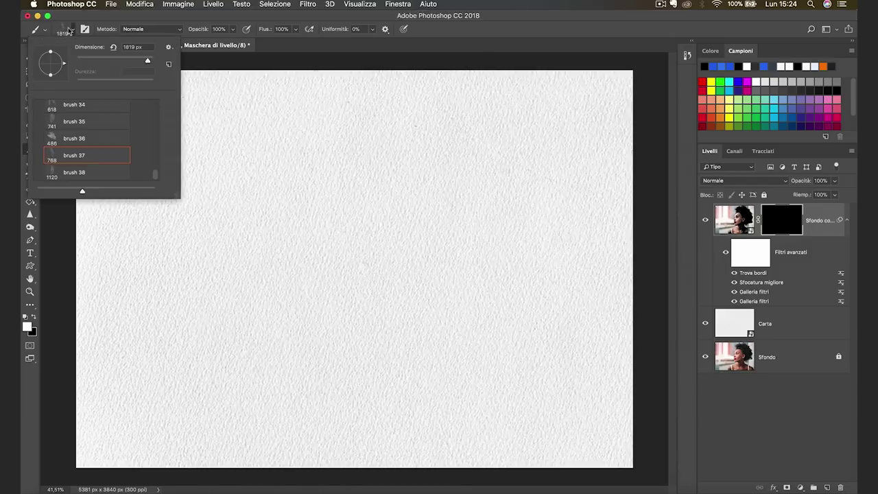
click(169, 50)
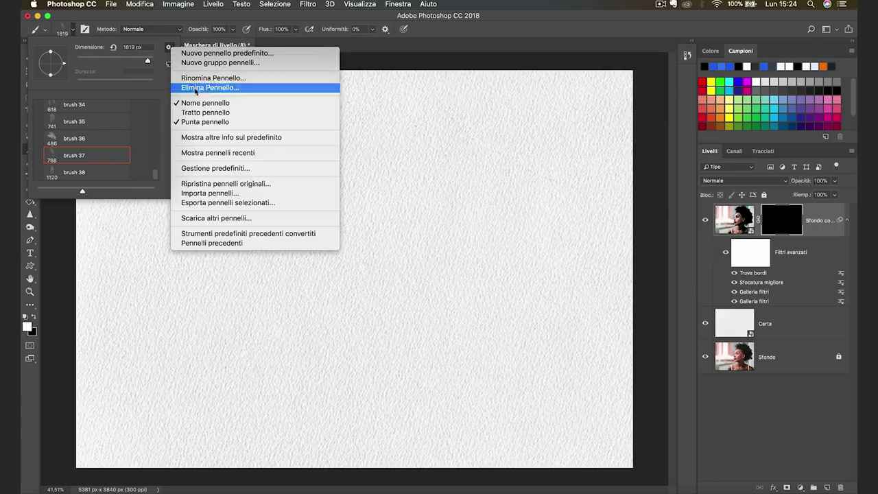
click(191, 194)
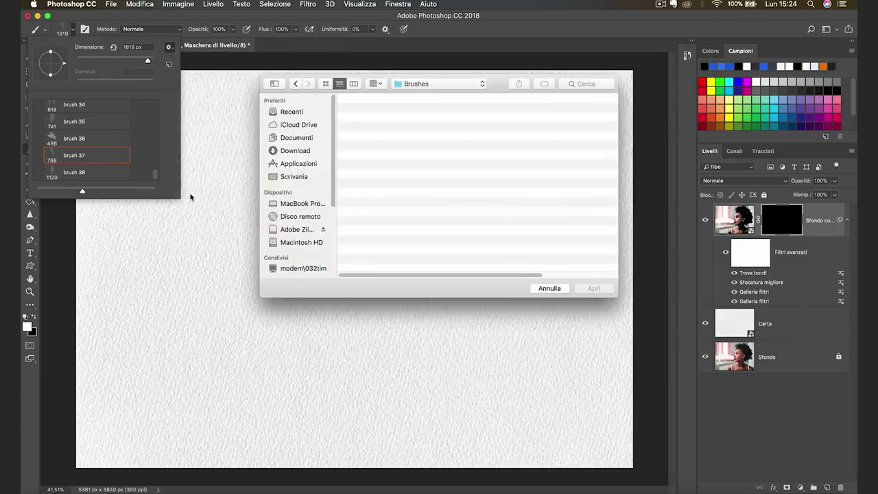
click(549, 288)
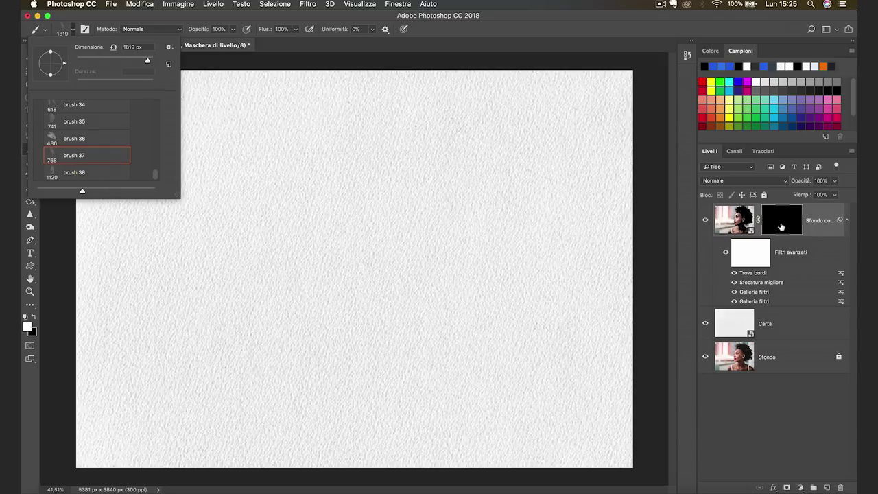
Step: With white as foreground, stamp an enlarged watercolor brush 36 patch on the face
click(26, 327)
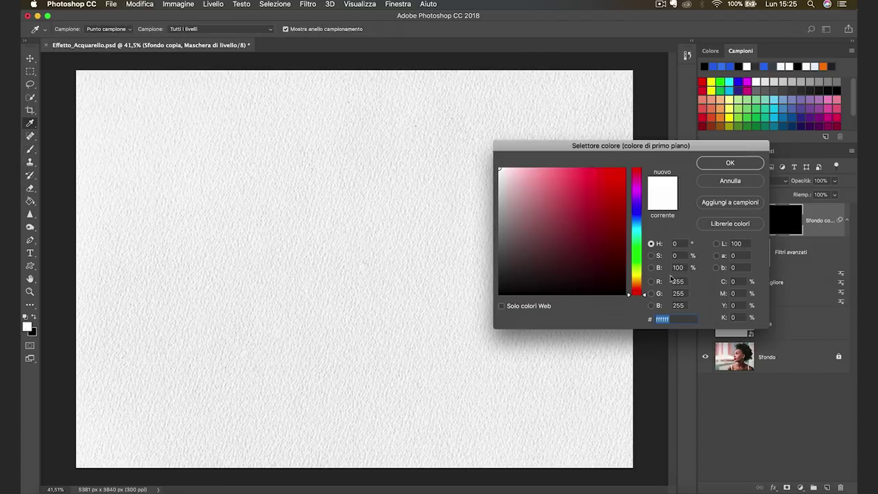
click(730, 163)
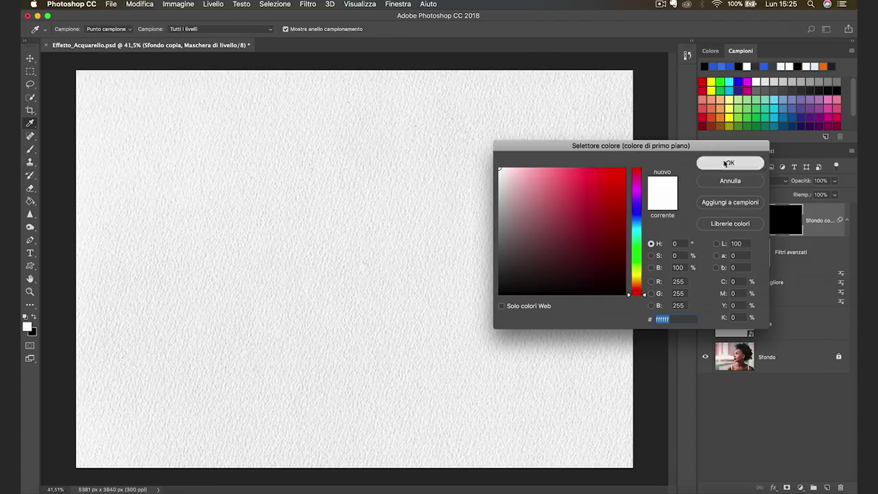
click(69, 30)
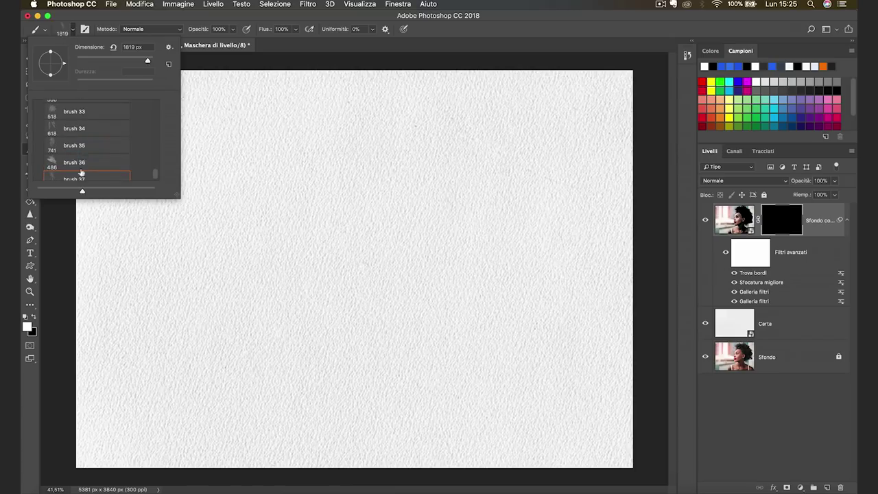
click(80, 158)
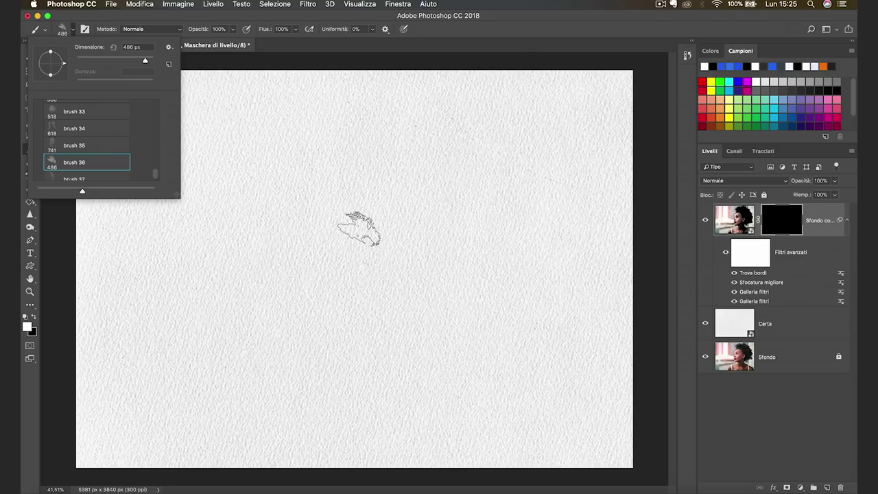
mouse_move(363, 223)
mouse_down()
mouse_move(478, 211)
mouse_move(347, 233)
mouse_move(500, 200)
mouse_move(370, 227)
mouse_up()
click(371, 237)
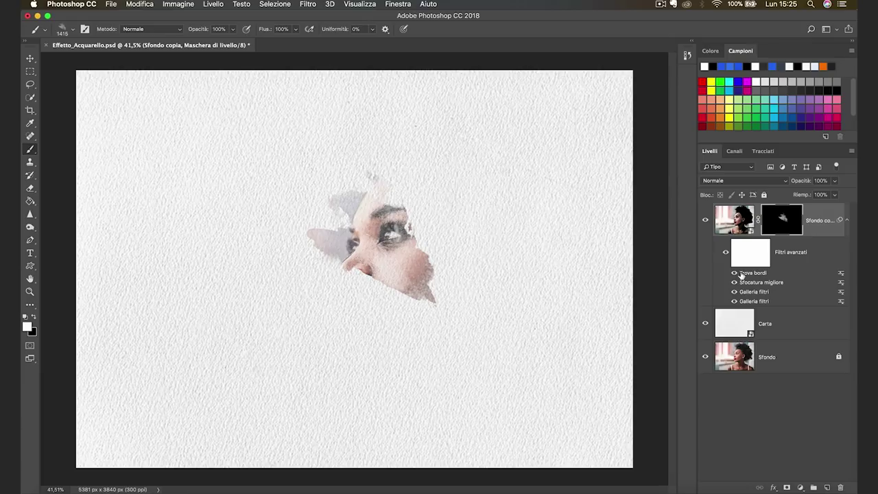
Step: Use brush 35 at about 1176 px to reveal the upper part of the face
click(64, 31)
click(61, 145)
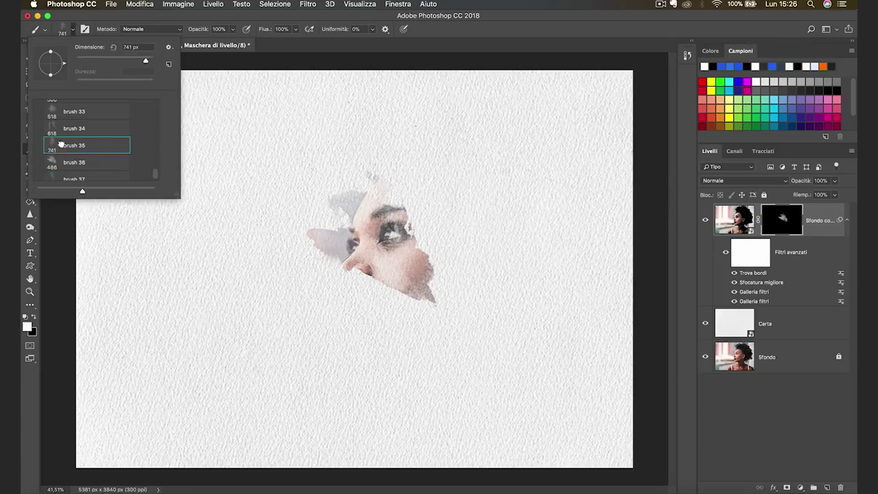
drag(392, 246, 439, 226)
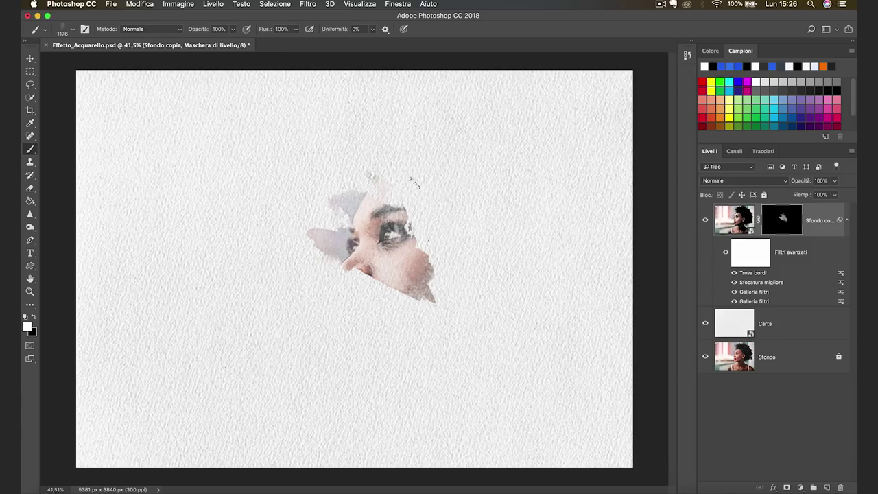
click(415, 185)
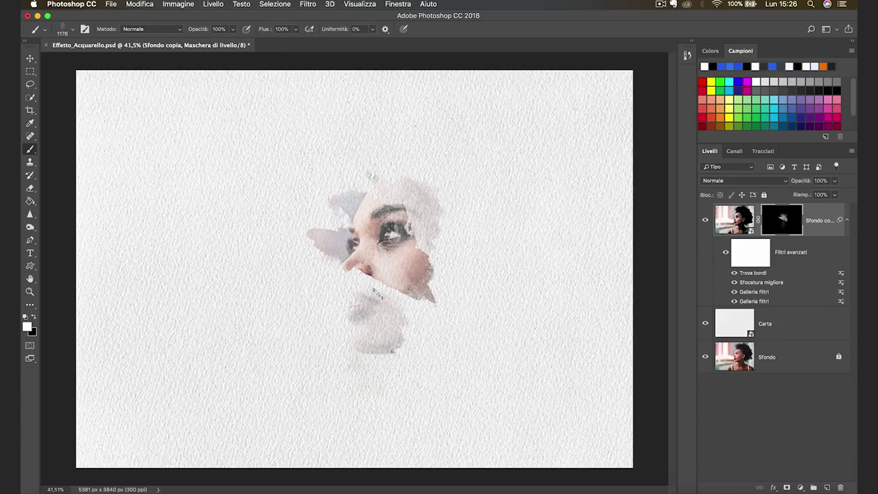
Step: Paint with brush 37 at about 1130 px to reveal right of the eye and below the nose
click(60, 34)
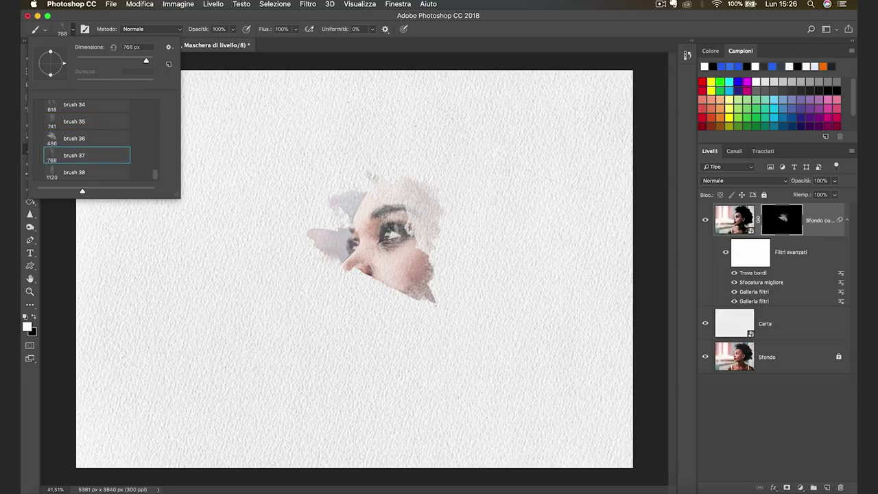
drag(494, 308, 513, 304)
drag(411, 220, 429, 281)
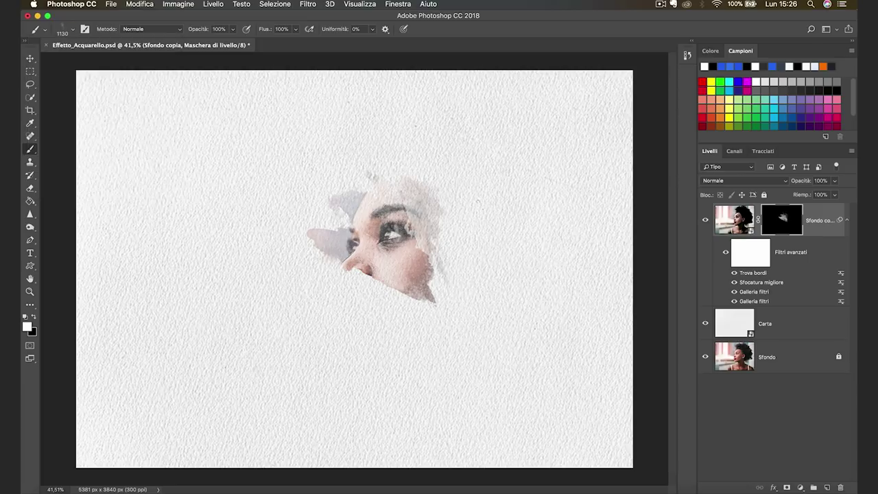
drag(353, 274, 367, 352)
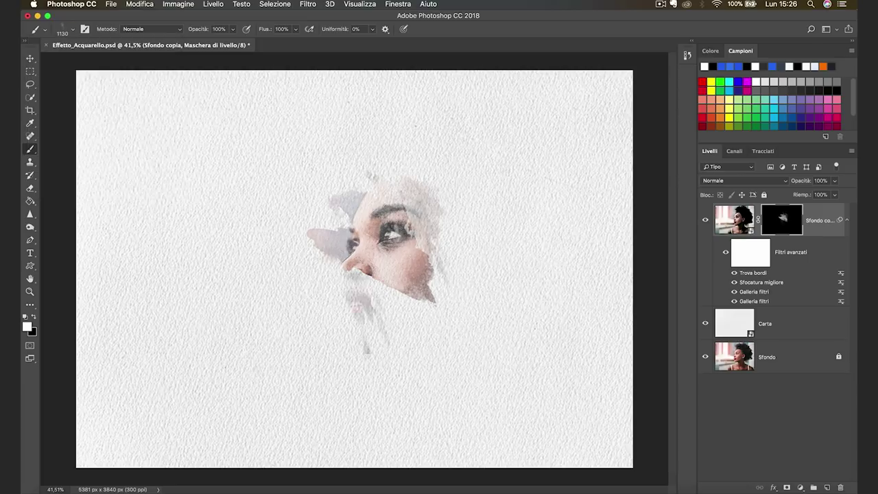
click(62, 33)
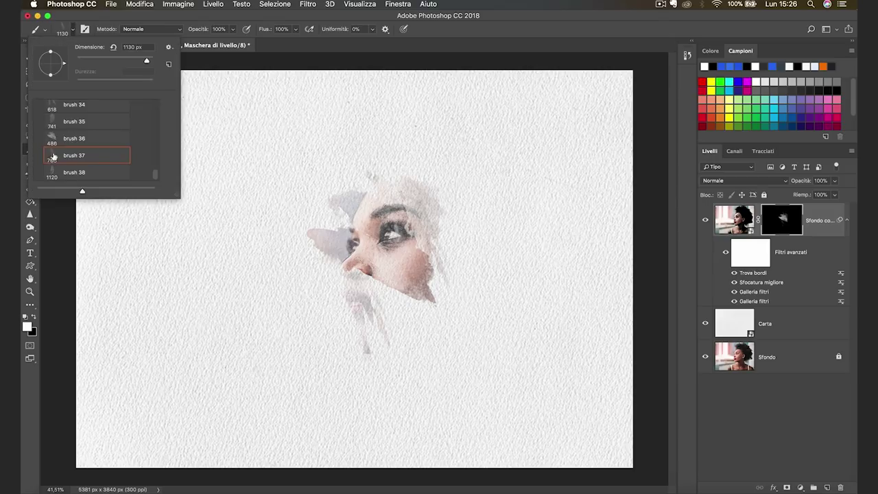
Step: Paint watercolour strokes around the lips, right of the face, and above and below it
click(75, 118)
drag(465, 249, 384, 302)
drag(435, 141, 470, 274)
drag(411, 161, 474, 385)
click(62, 33)
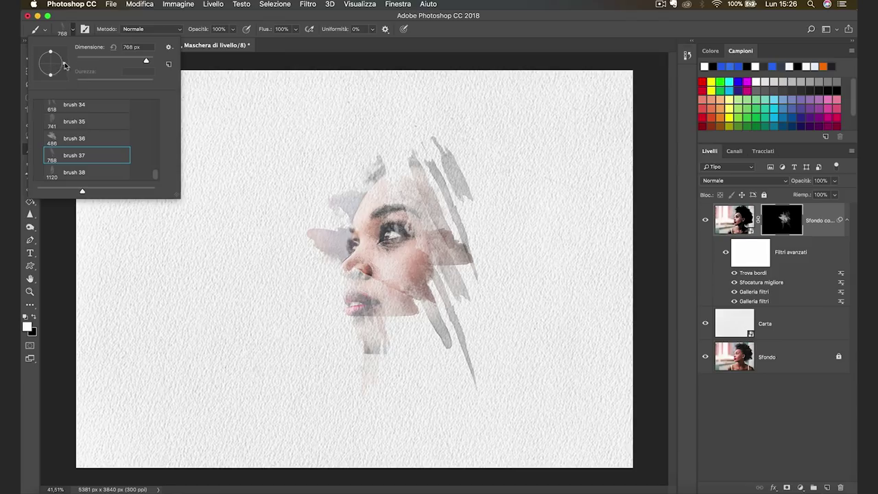
click(411, 158)
drag(432, 158, 404, 233)
drag(398, 329, 418, 426)
Step: Add strokes around the head with several brushes, including grey brush 30 strokes at the top-right
click(62, 33)
double_click(74, 172)
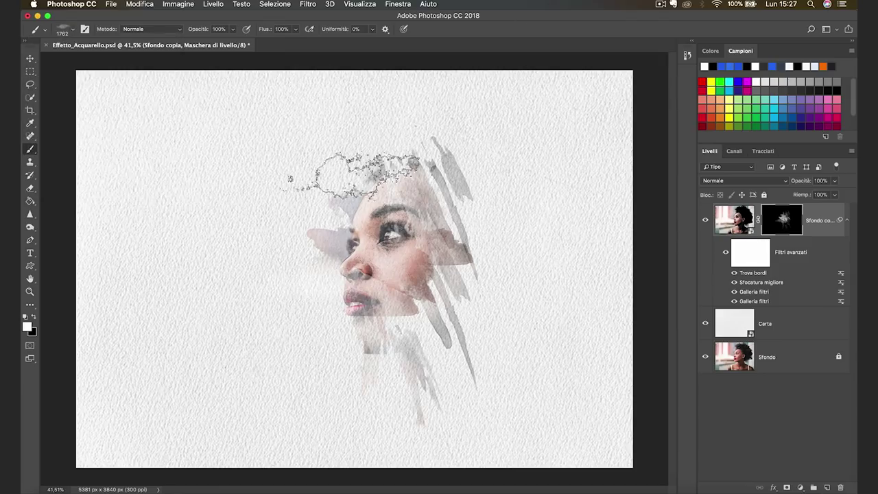
drag(374, 199, 308, 171)
click(62, 33)
double_click(74, 141)
drag(481, 206, 507, 275)
drag(438, 294, 411, 350)
click(61, 33)
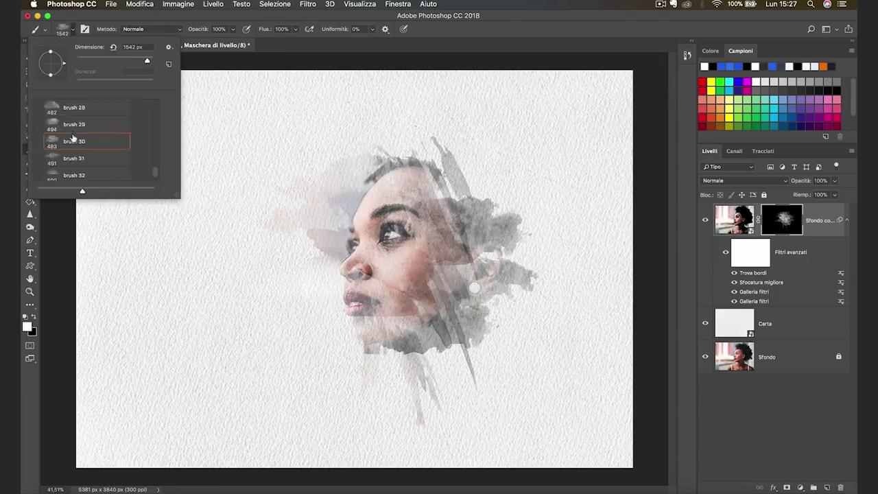
double_click(72, 140)
drag(480, 151, 439, 205)
Step: Paint over the top of the head and the lower left of the chin with brush 26 at about 1000 px and others
click(61, 33)
click(74, 128)
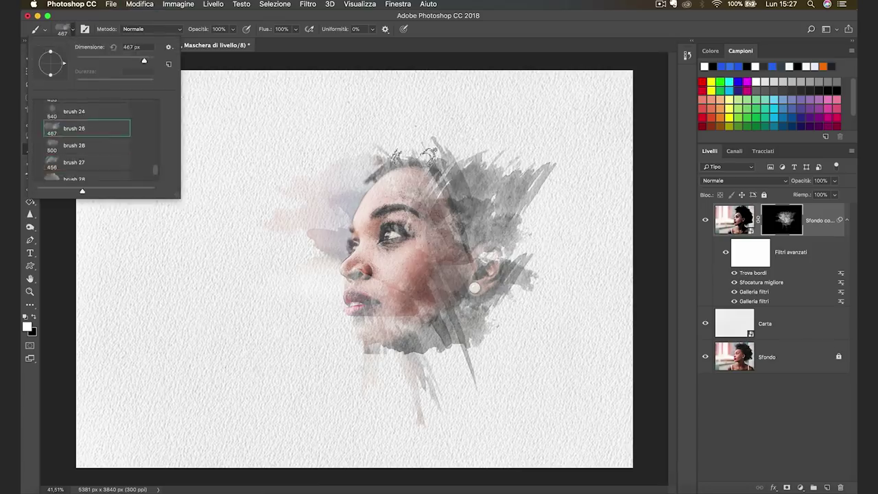
key(Return)
drag(432, 137, 322, 137)
click(62, 33)
double_click(74, 111)
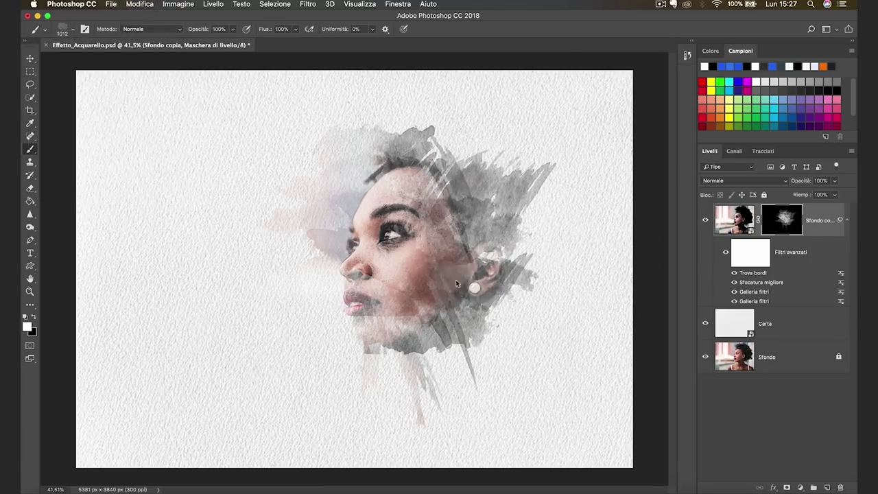
drag(456, 283, 343, 336)
click(62, 33)
double_click(74, 140)
drag(467, 127, 377, 145)
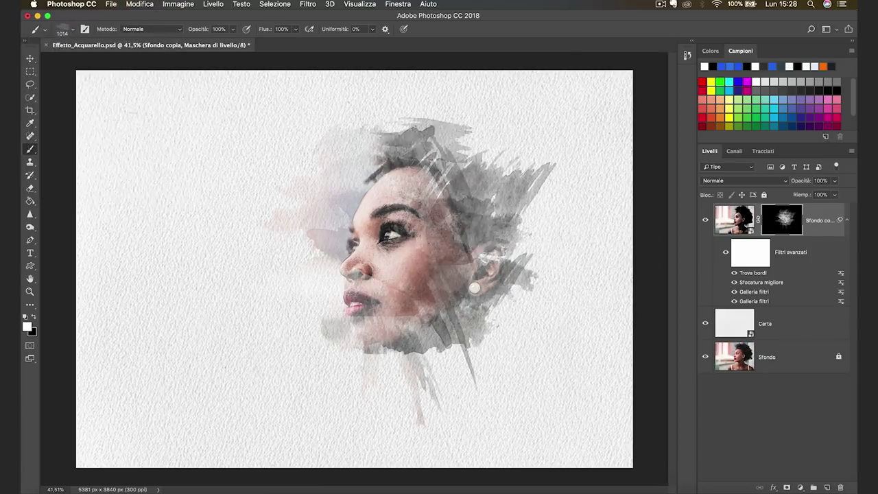
Step: Paint watercolour strokes by the ear and lower jaw
click(62, 33)
double_click(74, 140)
drag(528, 281, 363, 353)
click(62, 33)
double_click(74, 140)
drag(521, 295, 425, 137)
scroll(411, 240, up, 2)
Step: Add strokes around the ear, the chin and the top-right of the head
click(62, 33)
double_click(74, 140)
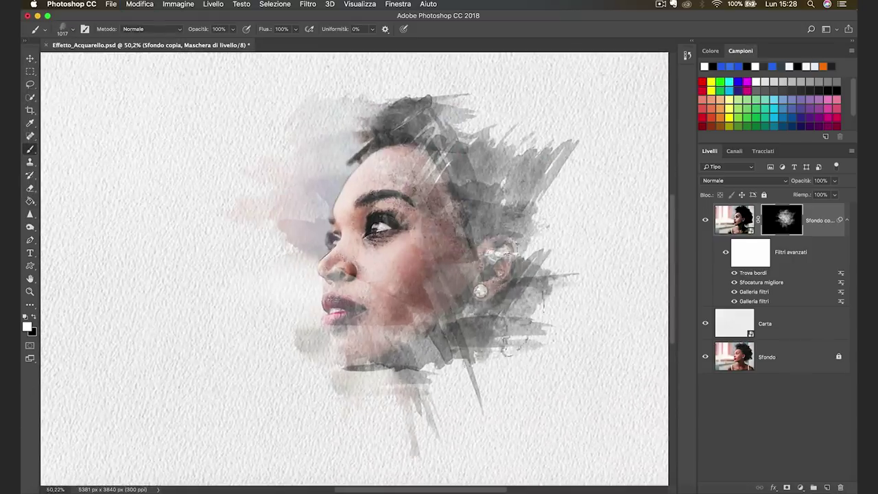
drag(493, 261, 405, 247)
drag(357, 288, 295, 343)
click(62, 33)
double_click(74, 141)
drag(515, 240, 494, 103)
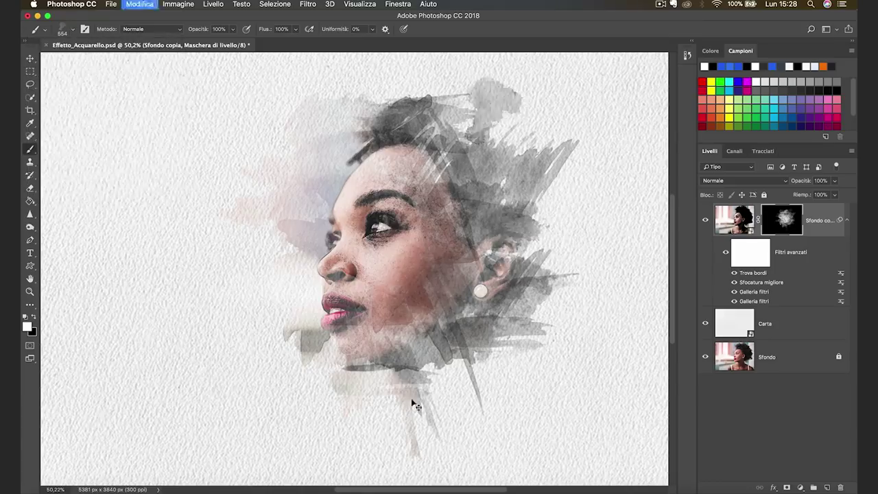
Step: Set up brush 10 rotated 90 degrees at about 1549 px and reveal texture near the upper-right hair
click(415, 405)
click(61, 33)
click(74, 141)
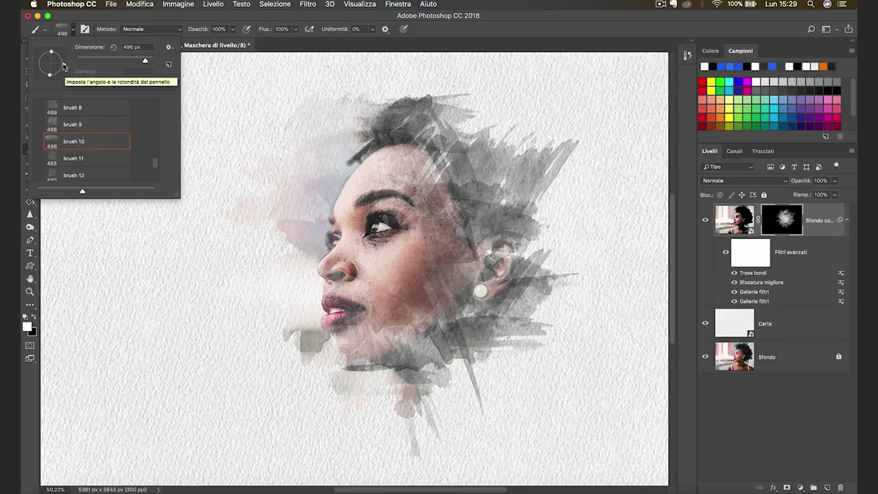
key(bracketright)
key(bracketright)
key(bracketright)
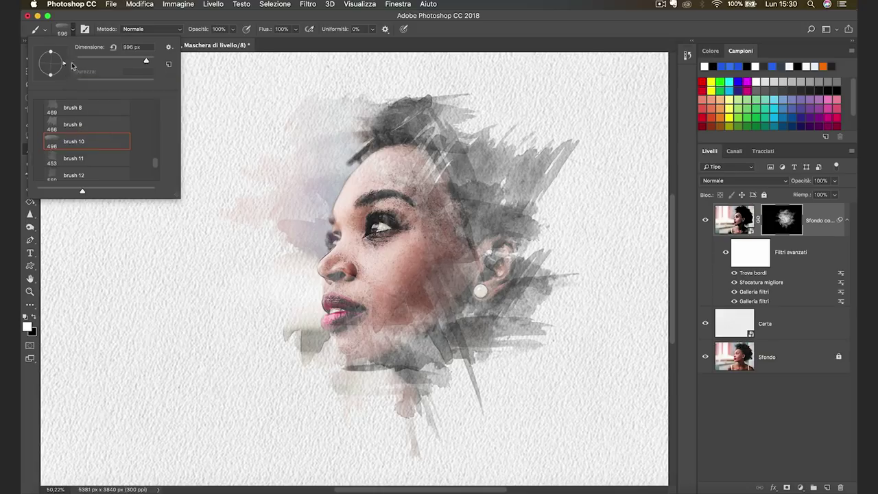
drag(71, 64, 51, 90)
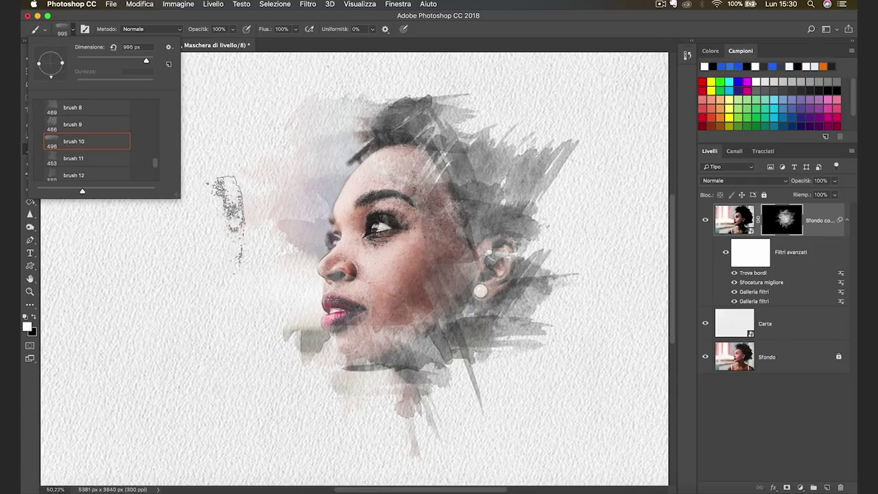
drag(267, 220, 302, 205)
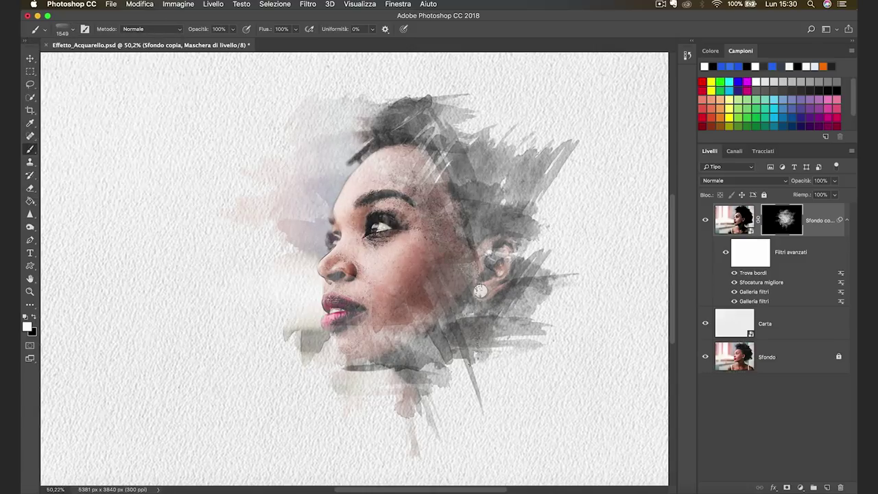
drag(514, 179, 439, 412)
Step: Undo a stray mark left of the chin and paint watercolour texture around the right side of the hair
click(67, 28)
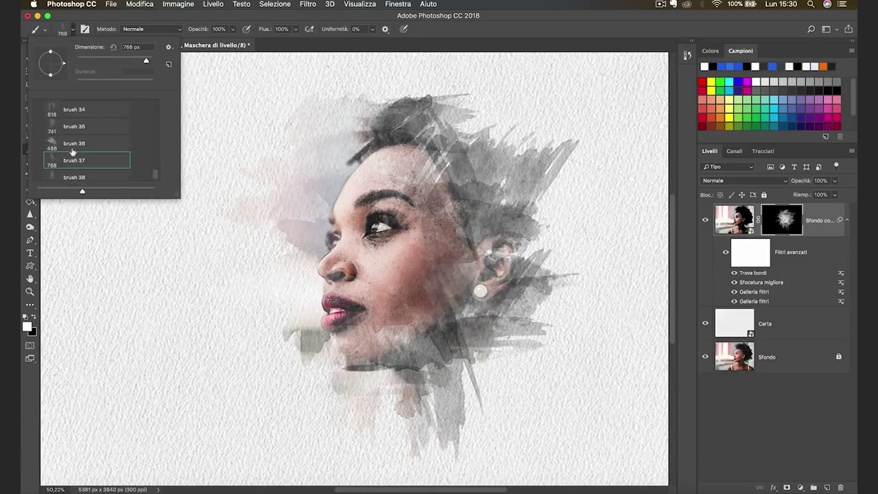
double_click(75, 159)
click(272, 336)
key(ctrl+z)
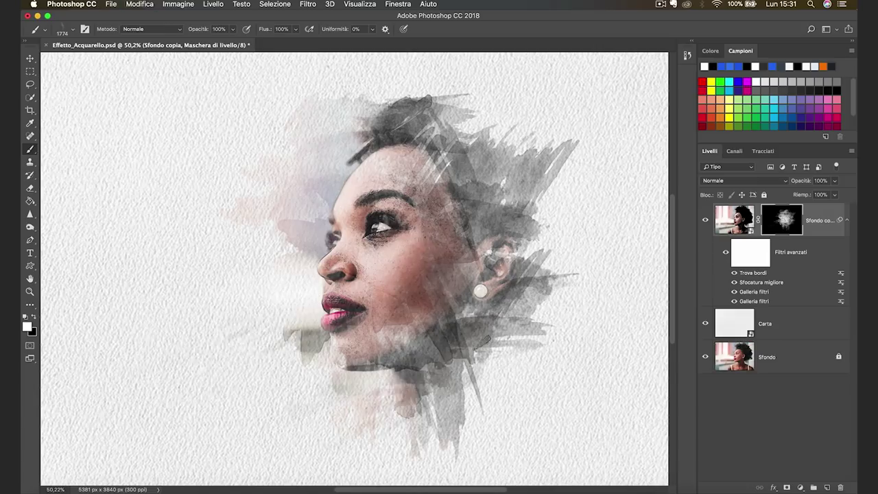
click(515, 206)
click(67, 29)
double_click(96, 172)
drag(528, 199, 371, 412)
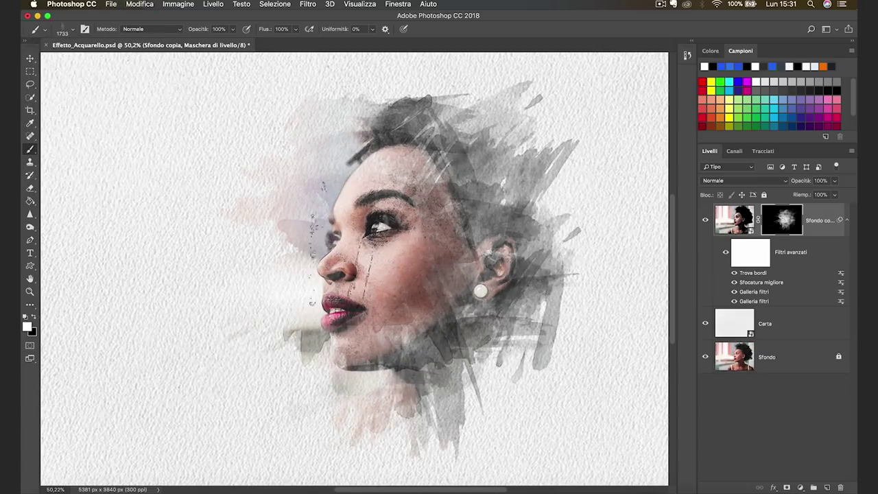
drag(508, 138, 563, 274)
Step: Paint more watercolour strokes around the hair, zooming out and back in to check the page
click(67, 28)
double_click(68, 160)
drag(521, 96, 432, 213)
drag(507, 61, 425, 171)
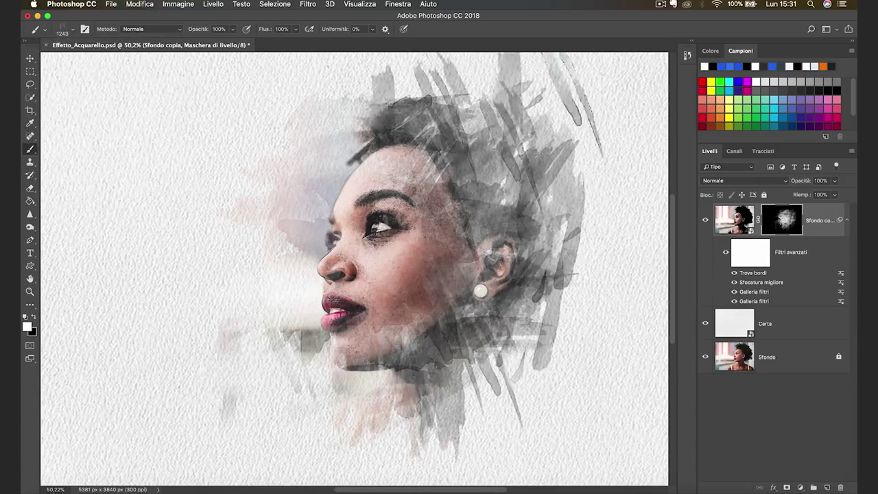
key(ctrl+minus)
click(60, 29)
double_click(68, 160)
drag(528, 192, 439, 412)
drag(438, 130, 384, 212)
key(ctrl+plus)
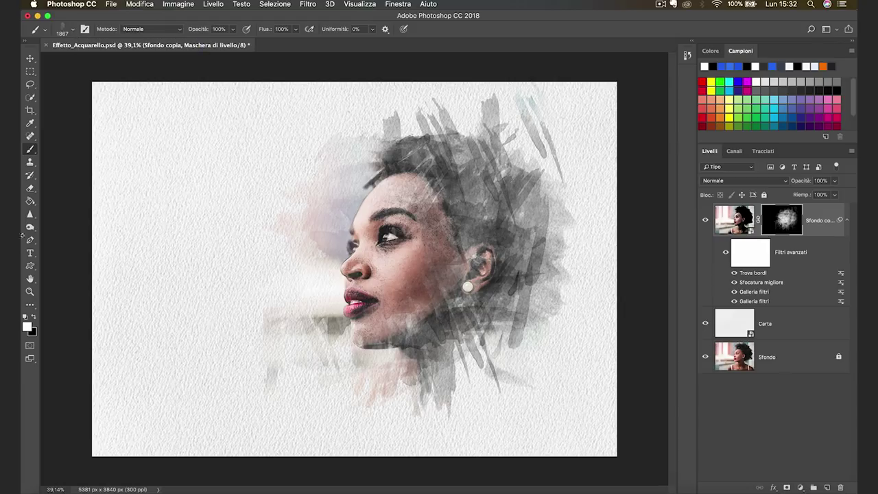
Step: Make black the painting colour with a Soft Round brush at about 1098 px
click(35, 319)
click(72, 30)
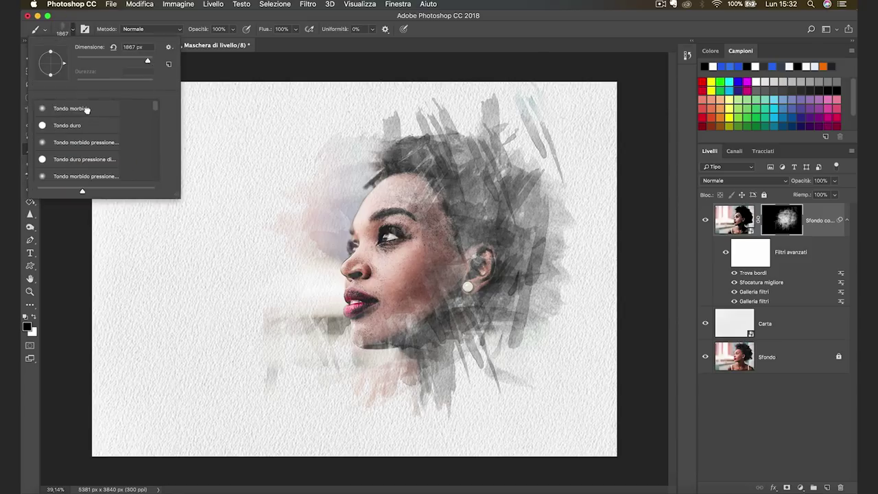
mouse_move(249, 317)
mouse_down()
mouse_move(168, 324)
mouse_move(176, 362)
mouse_up()
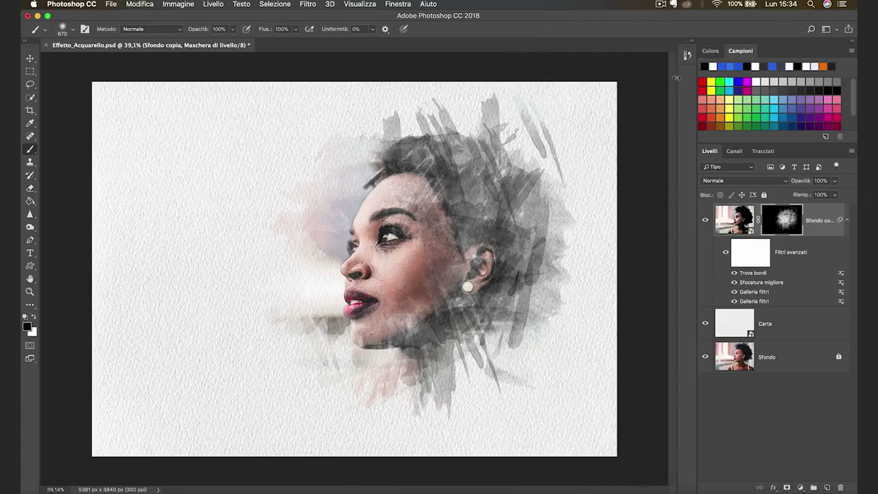
Step: Free-transform the portrait layer to shift it left and slightly down, then confirm
key(ctrl+t)
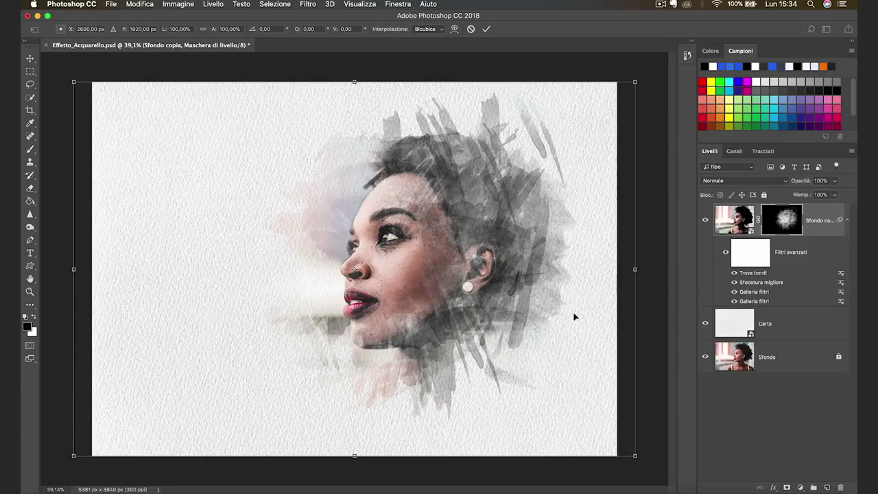
drag(567, 314, 509, 318)
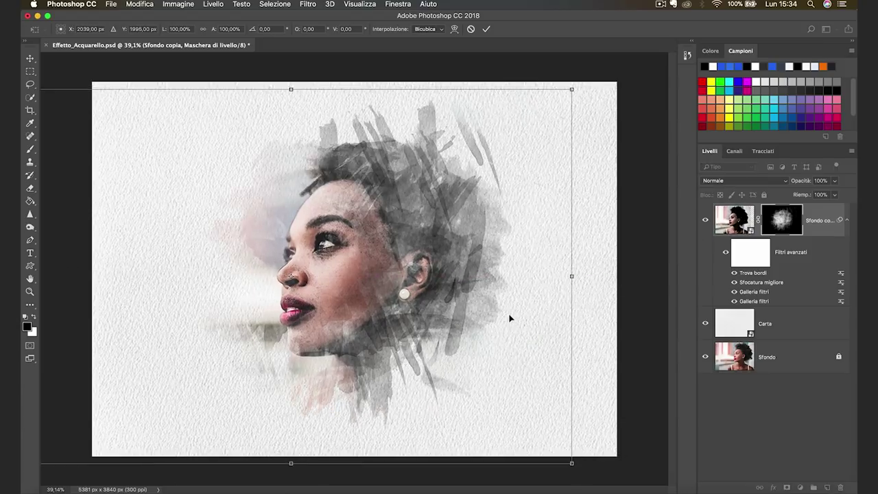
key(Return)
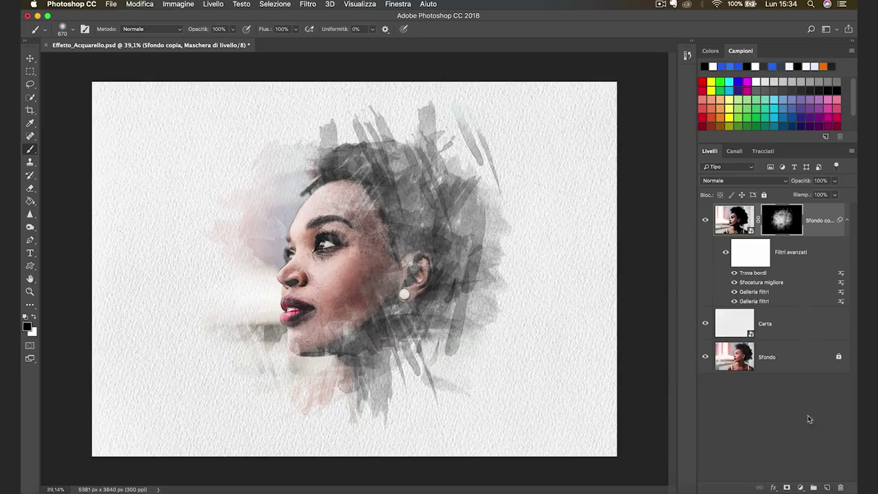
Step: Add a Curves adjustment layer with points bending the curve down to darken, comparing before and after
click(797, 487)
click(798, 487)
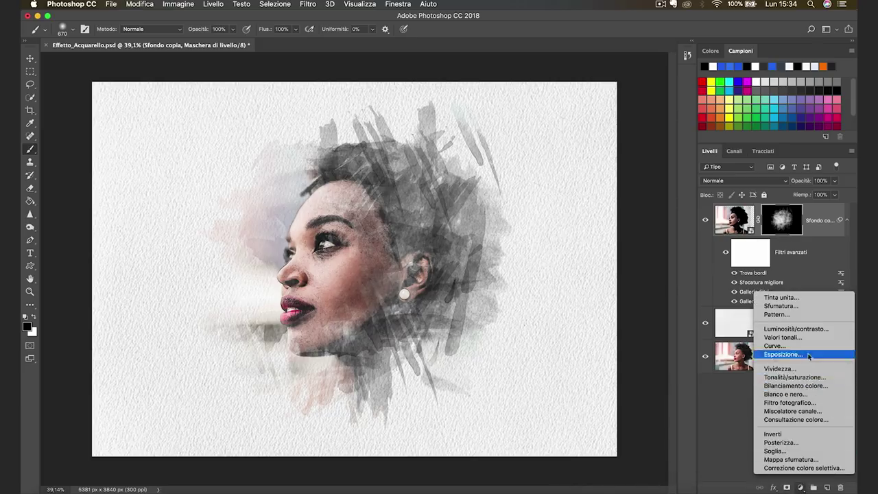
click(799, 346)
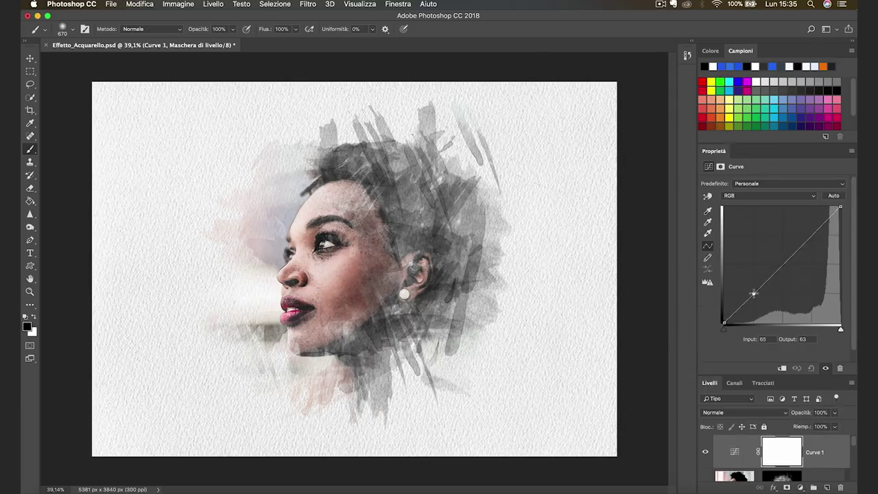
drag(753, 294, 755, 298)
click(789, 268)
click(815, 236)
drag(815, 237, 814, 240)
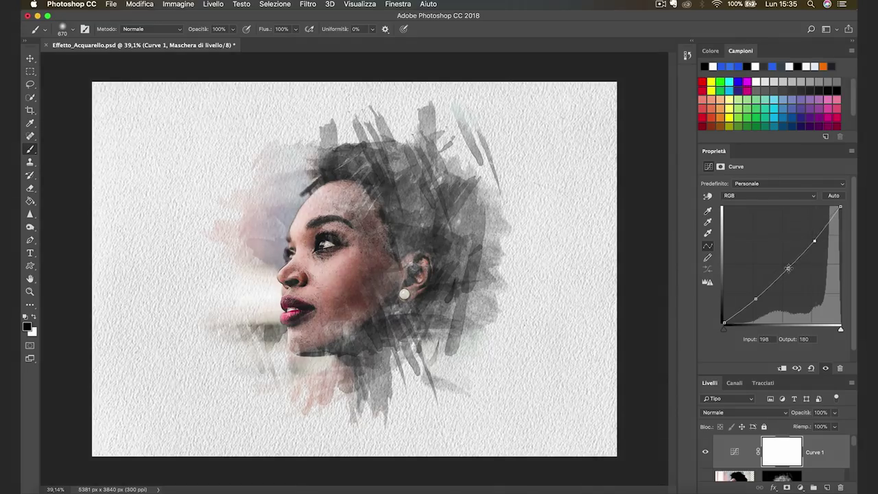
drag(775, 377, 775, 297)
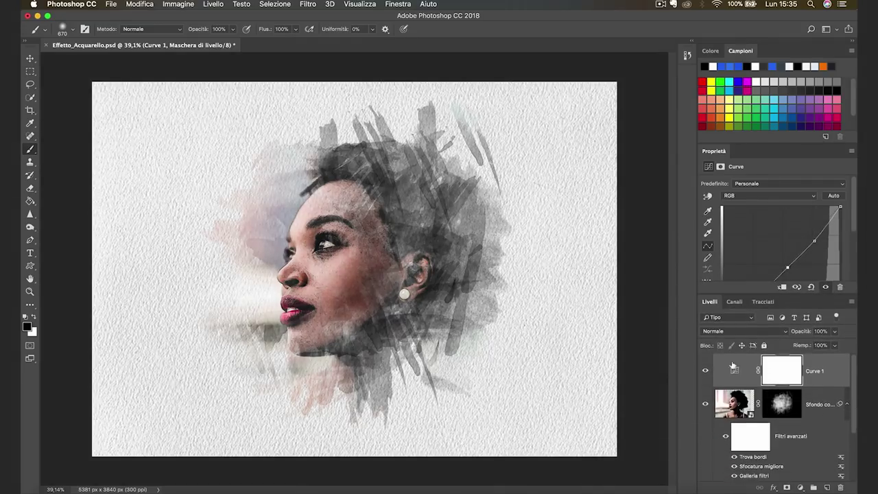
click(704, 371)
click(705, 371)
Step: Clip Curve 1 to the Sfondo copia portrait layer and compare it on and off
mouse_move(781, 404)
mouse_down()
mouse_move(816, 385)
mouse_move(808, 396)
mouse_up()
drag(809, 395, 809, 382)
alt+click(809, 385)
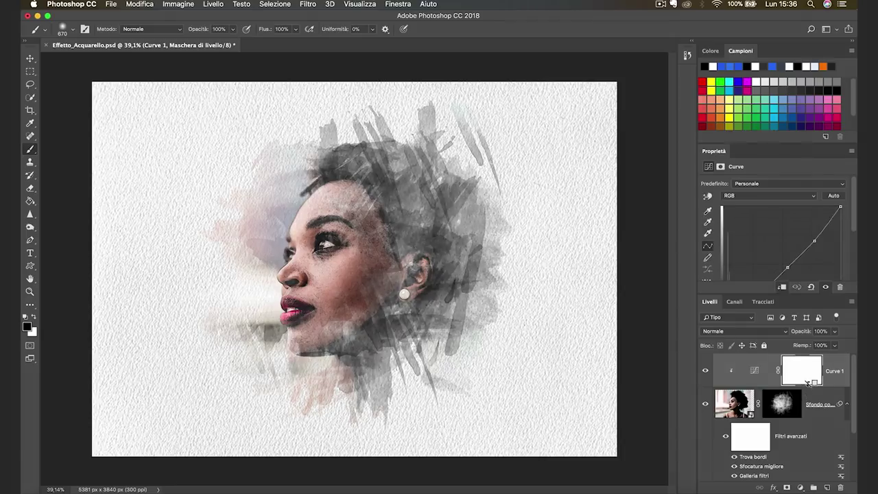
click(705, 370)
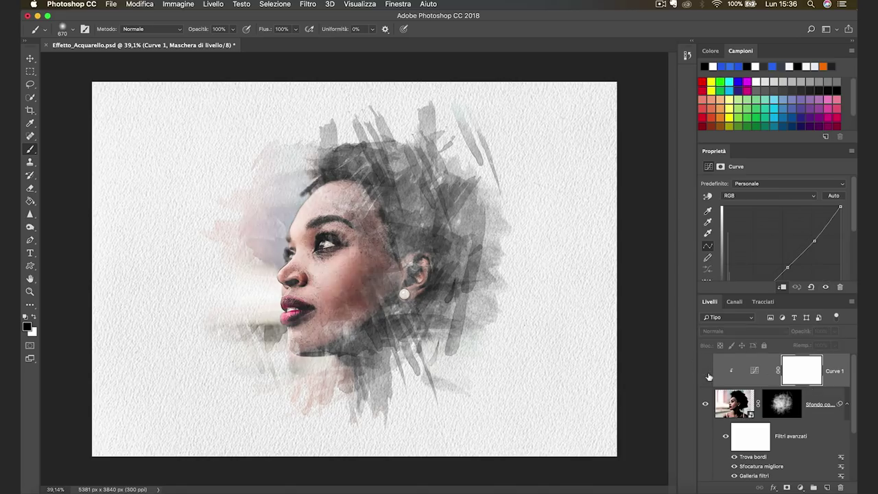
click(705, 370)
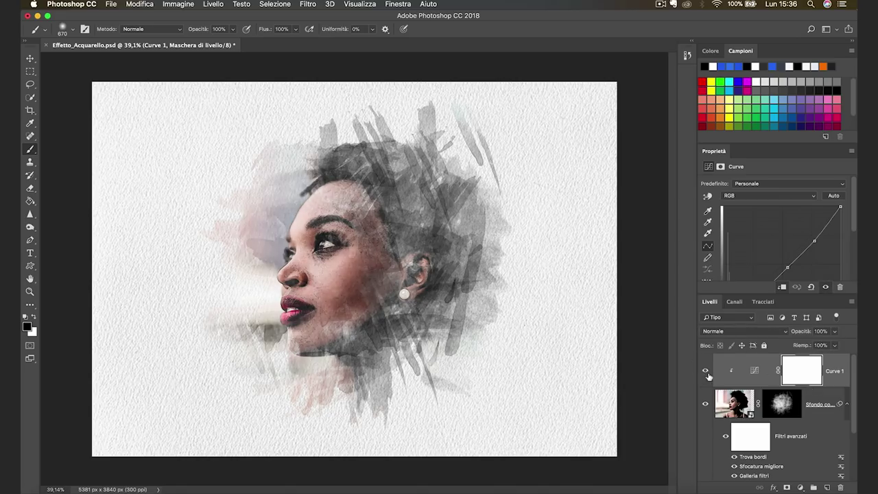